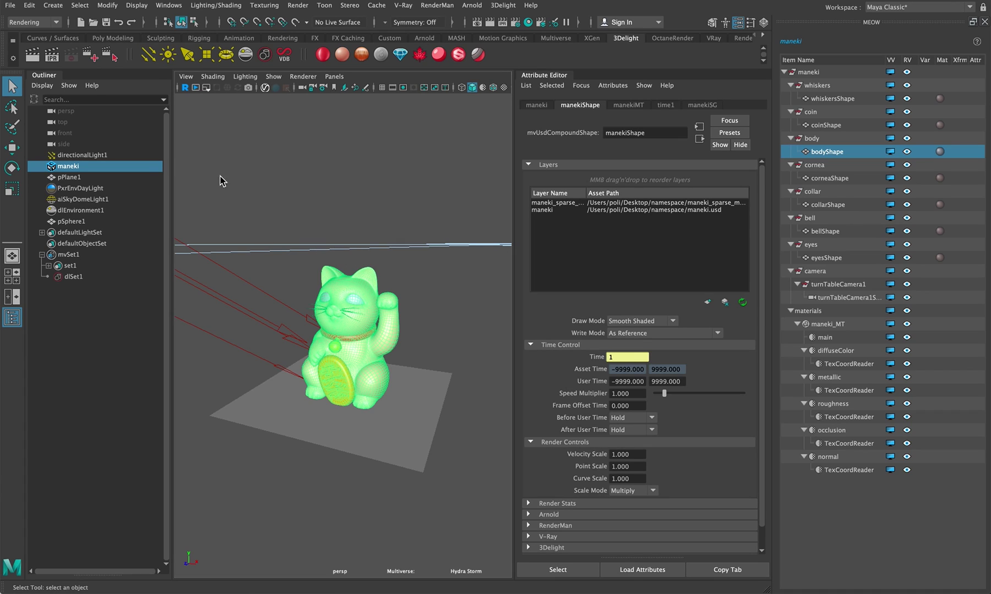
- On the Multiverse shelf, inspect the maneki and maneki_sparse USD layers, then select the ground plane
click(555, 38)
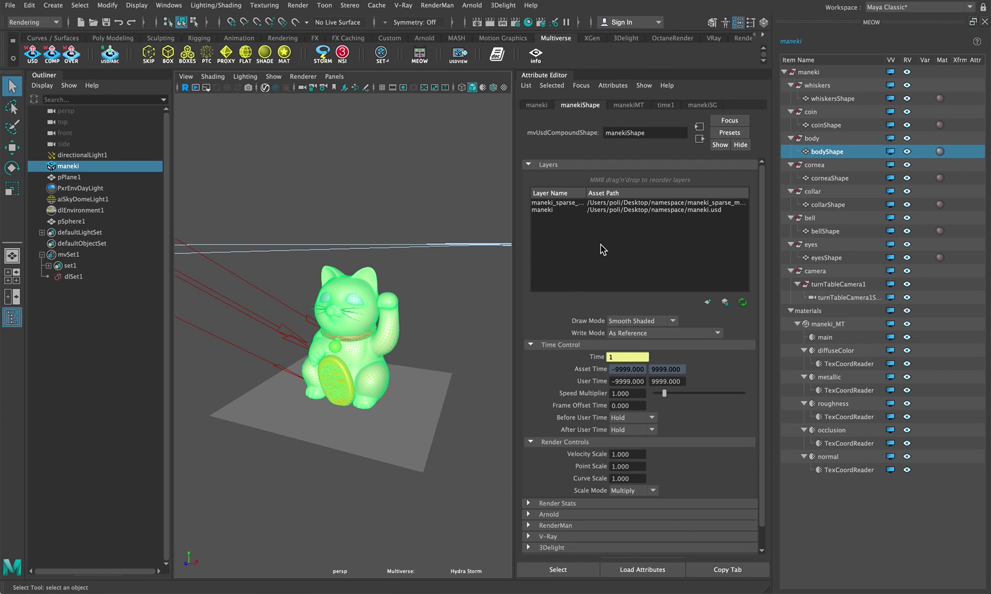
click(620, 211)
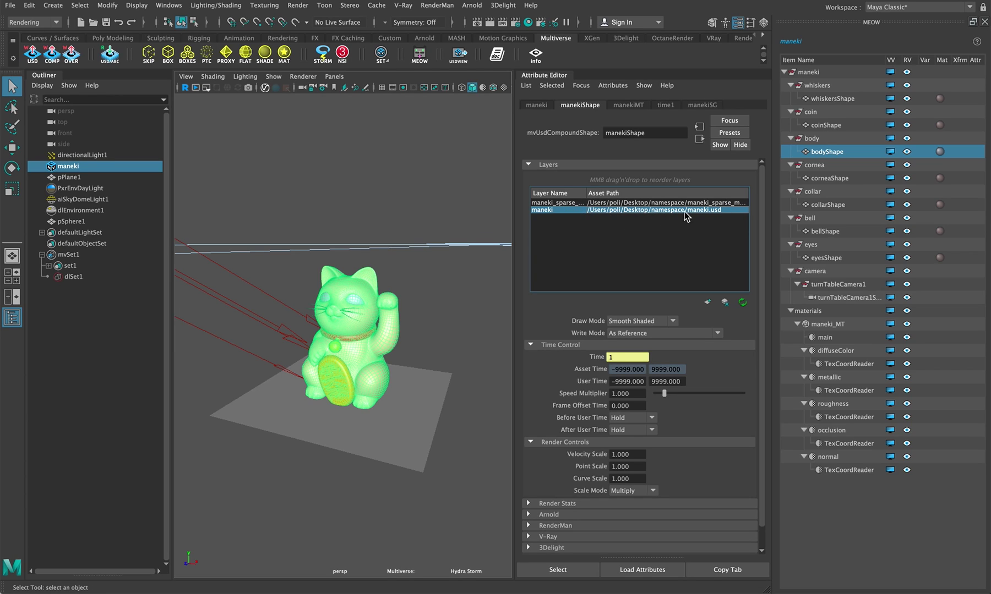
click(687, 204)
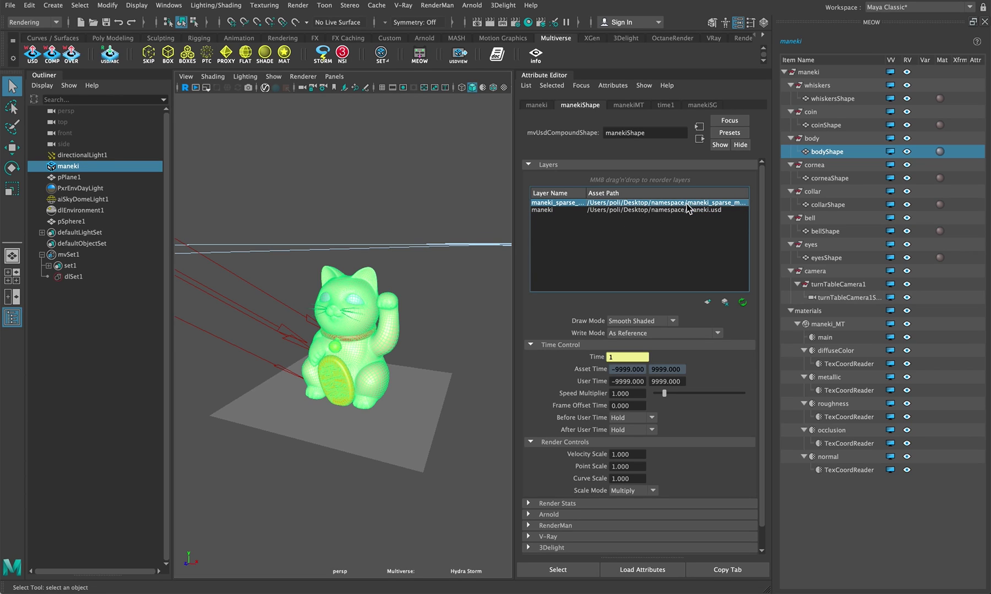
click(389, 440)
click(33, 53)
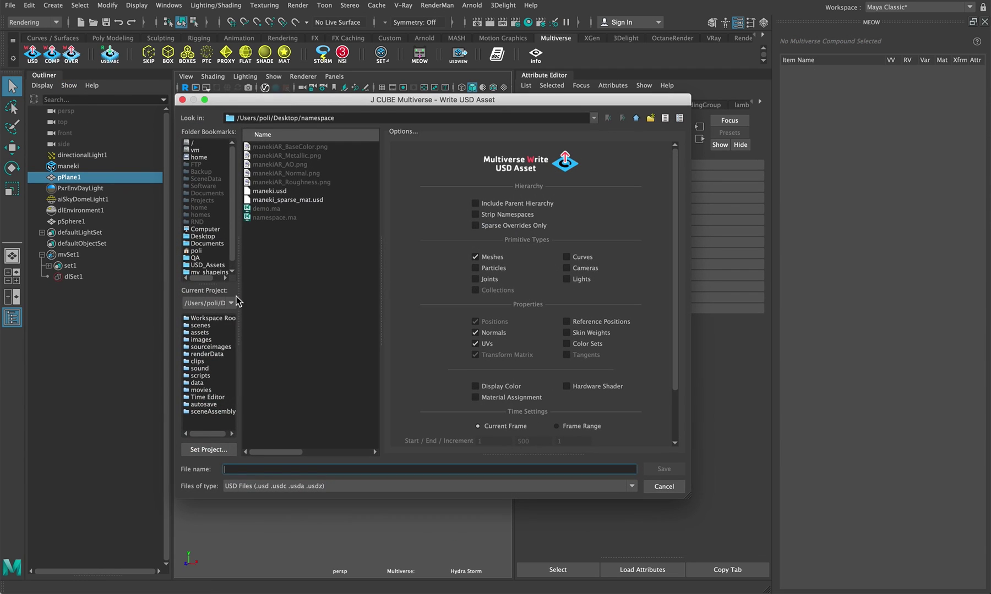
click(516, 398)
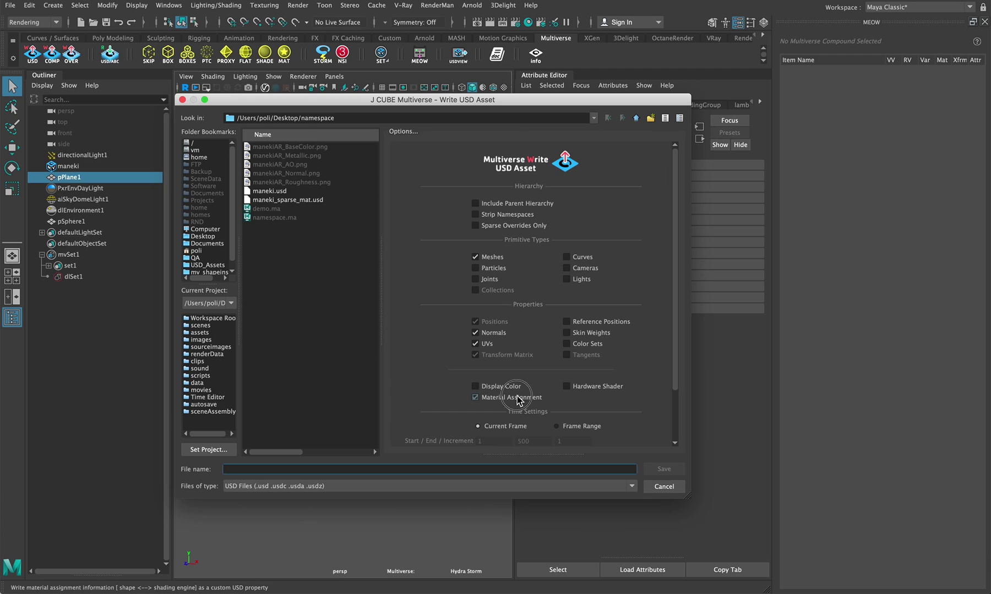
click(663, 487)
click(387, 322)
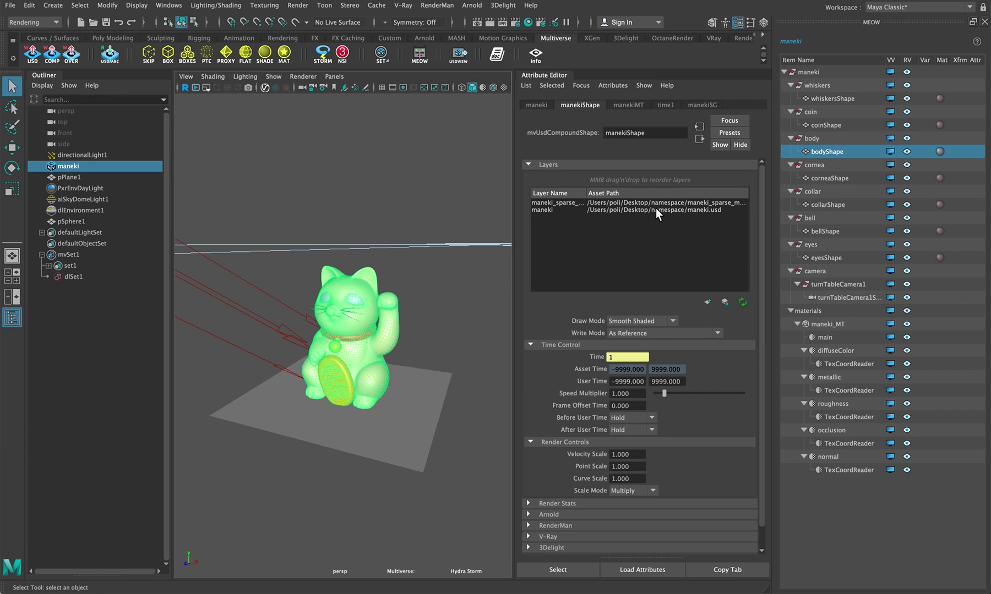
click(646, 204)
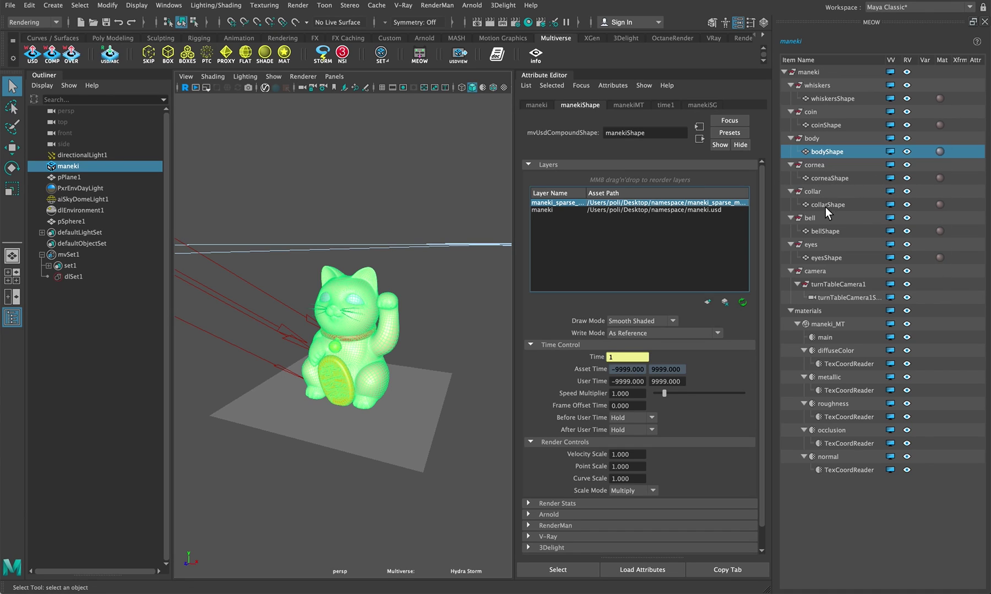
click(828, 192)
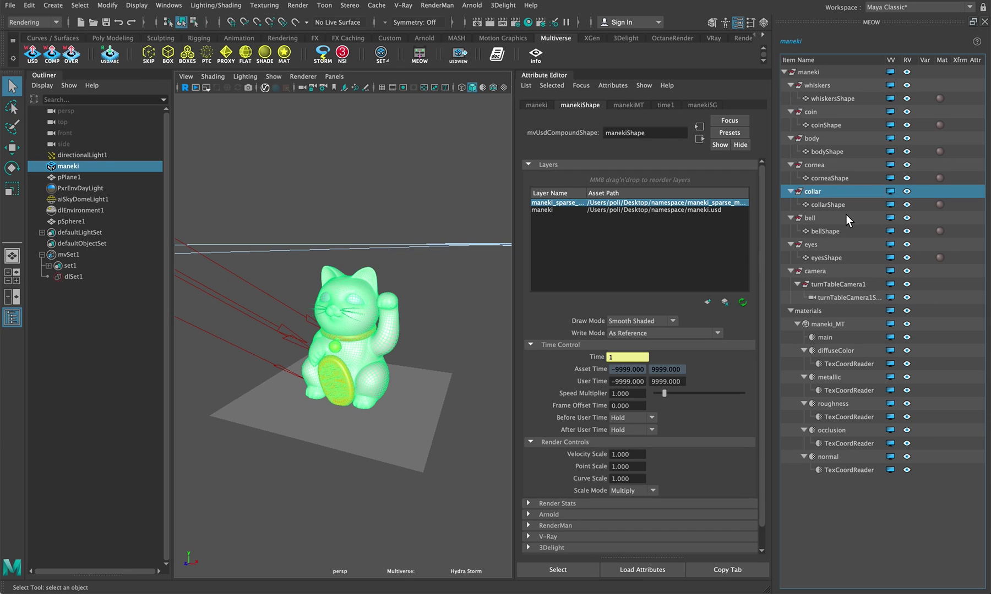
click(831, 205)
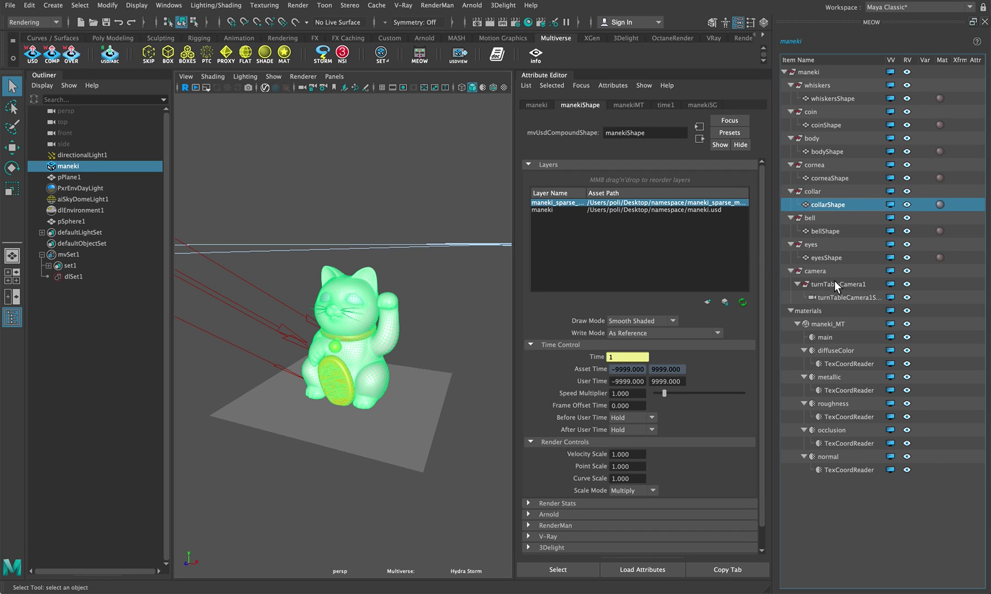
click(379, 350)
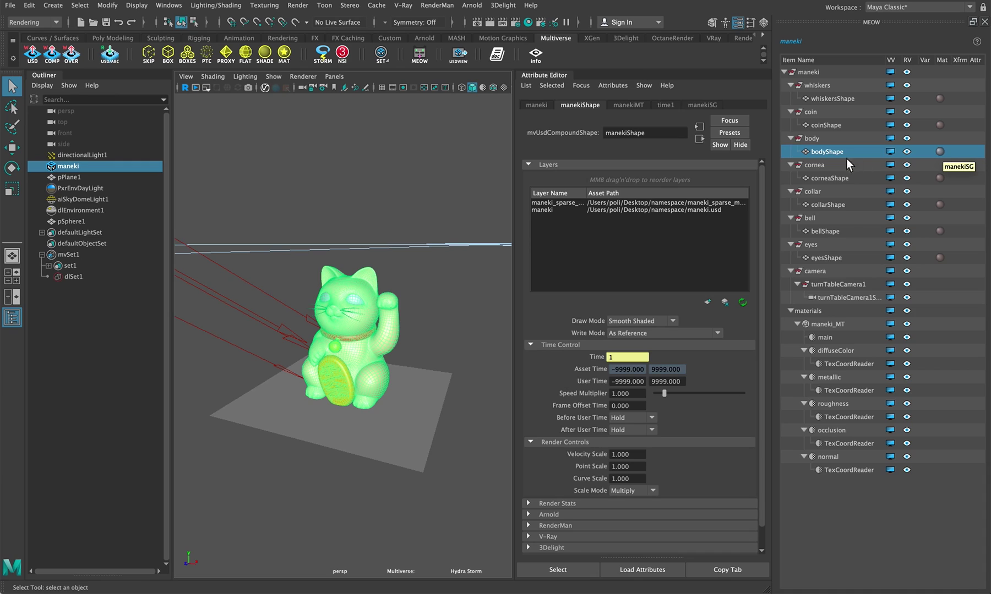
mouse_move(818, 153)
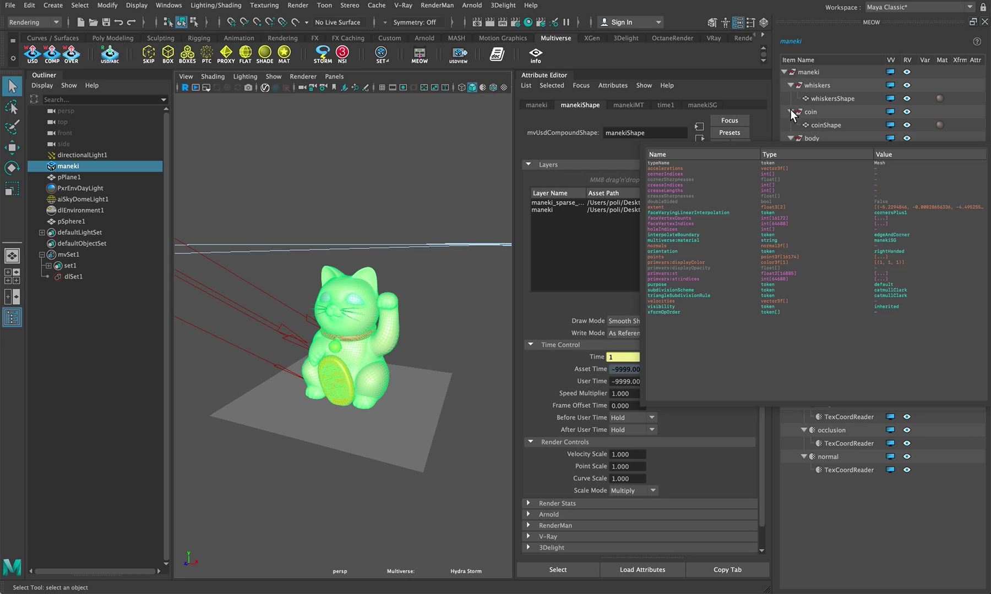
click(948, 149)
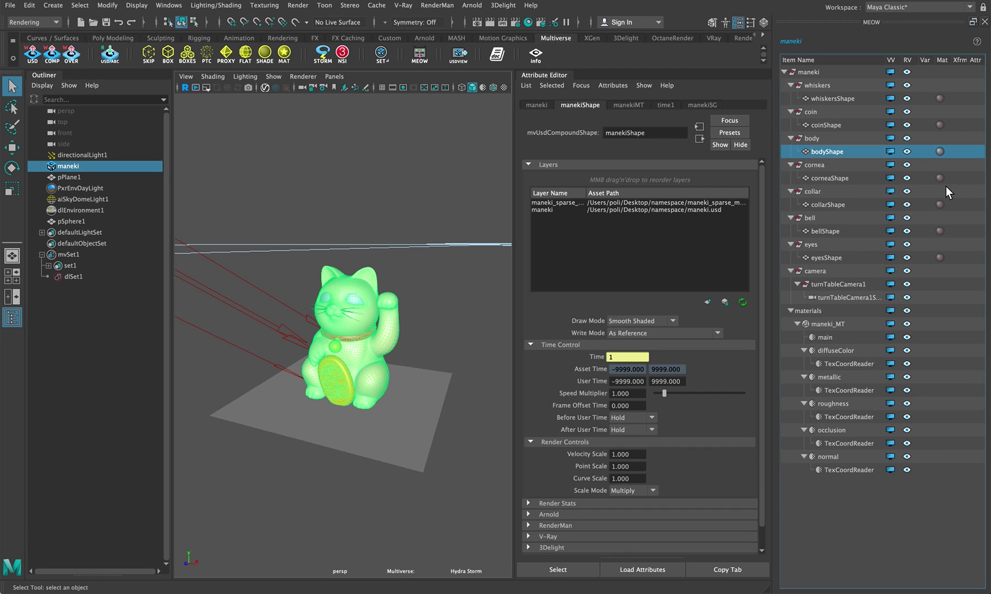
key(ctrl+Right)
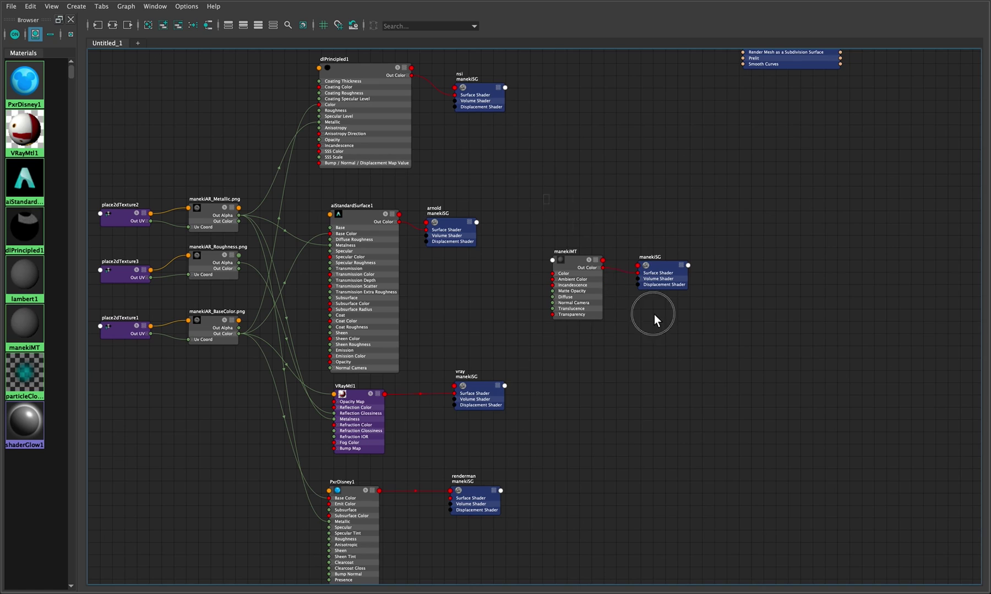
click(624, 265)
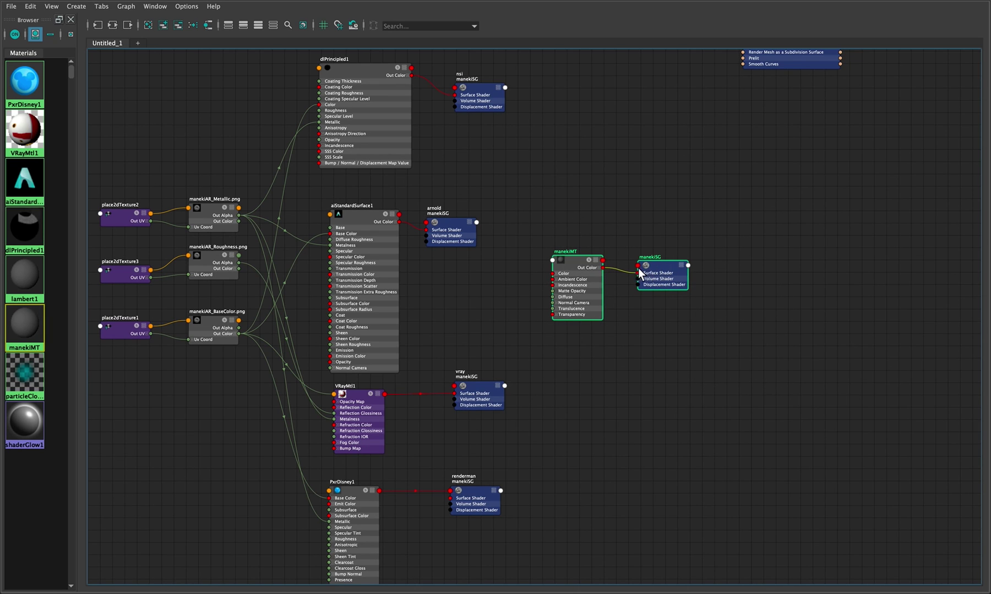
key(ctrl+Left)
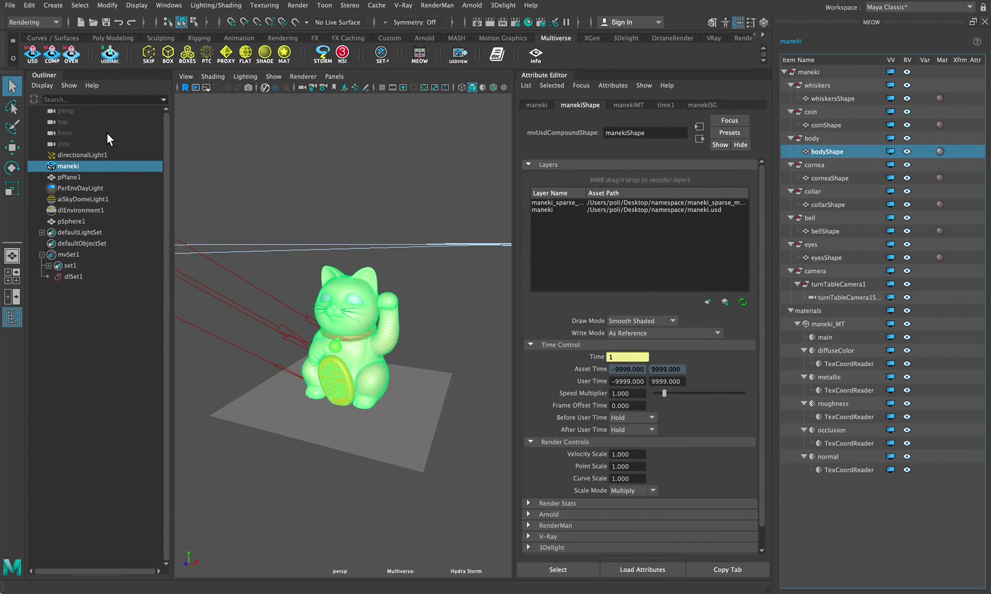
- Show the manekiMT material, select the root maneki item in MEOW, and go to the Hypershade graph
click(648, 106)
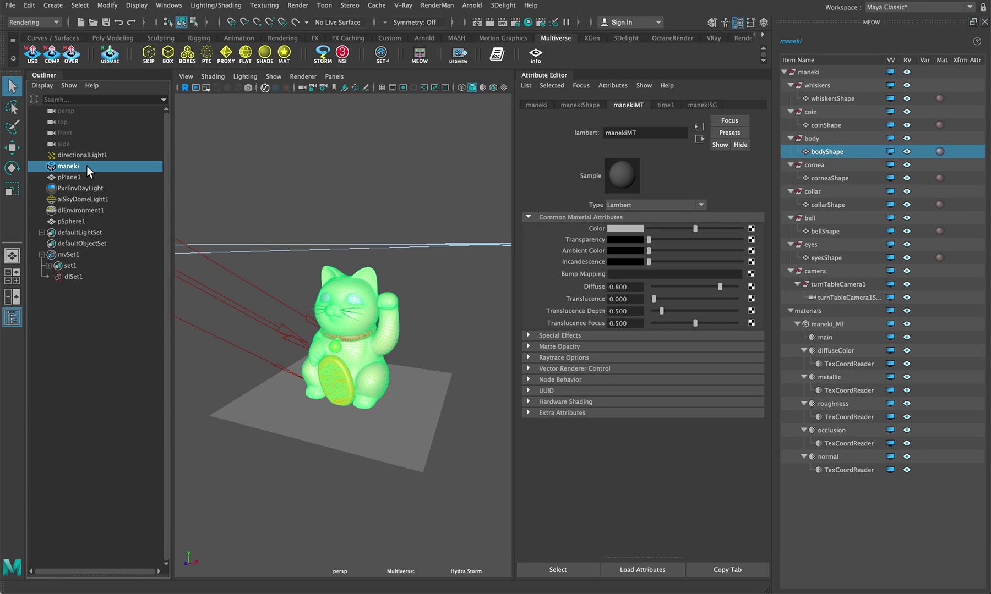
click(851, 72)
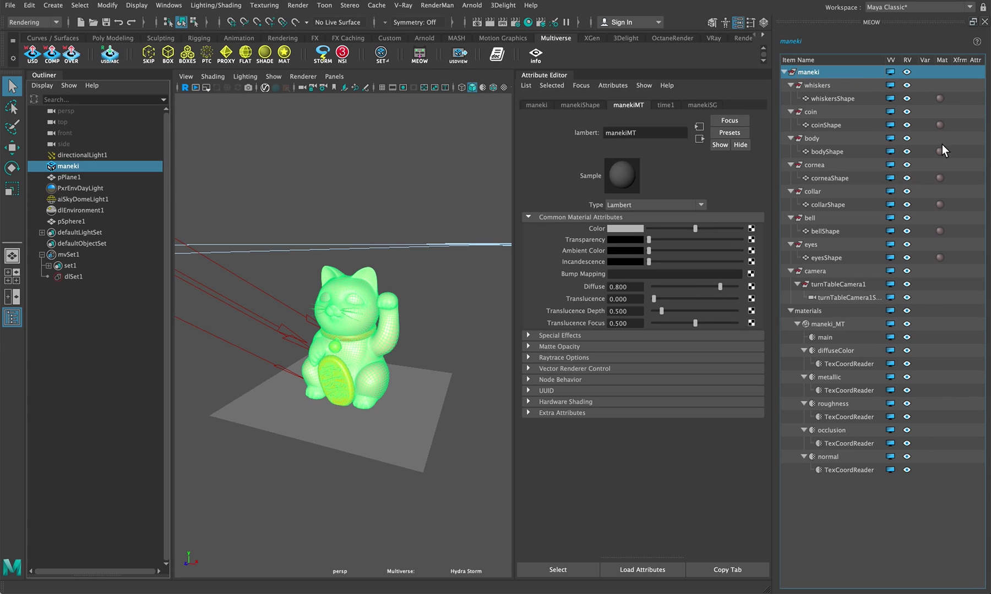
key(ctrl+Right)
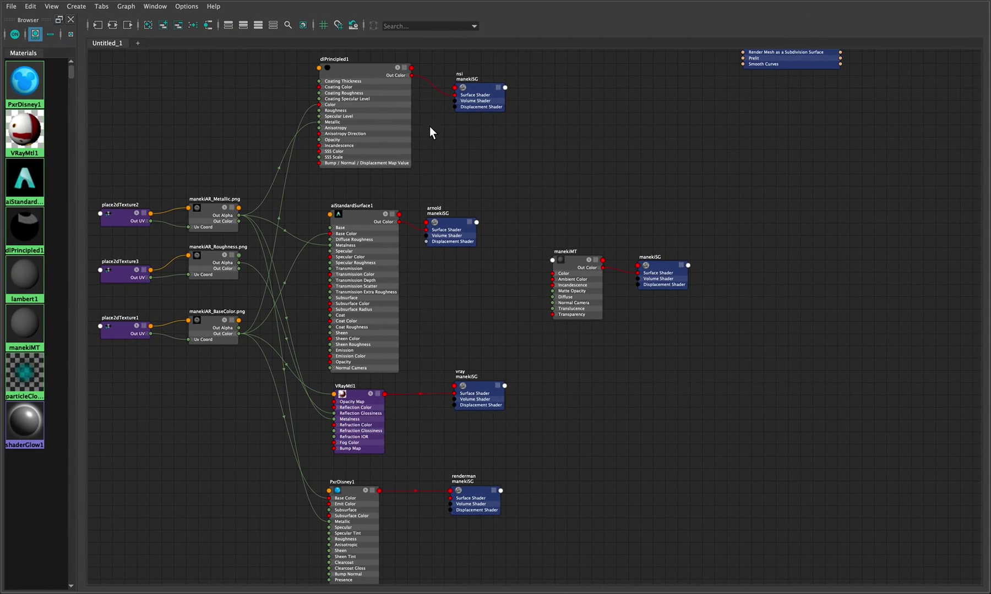
- Select the nsi:manekiSG shading group and view its dlPrincipled1 attributes in the main scene
drag(465, 95, 453, 82)
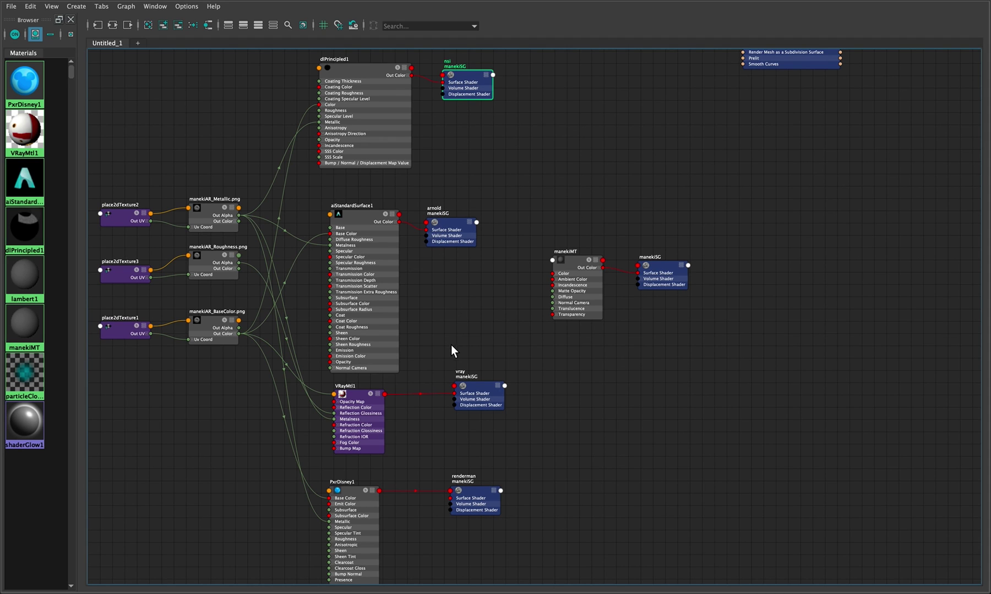
key(ctrl+Left)
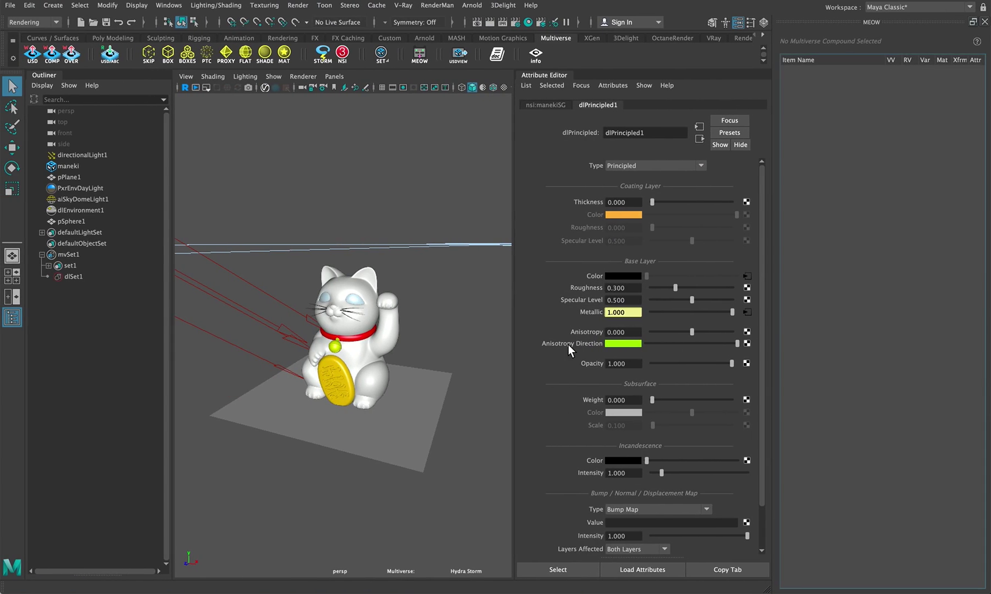
- Render the current view with Arnold and close the RenderView
click(477, 6)
click(485, 25)
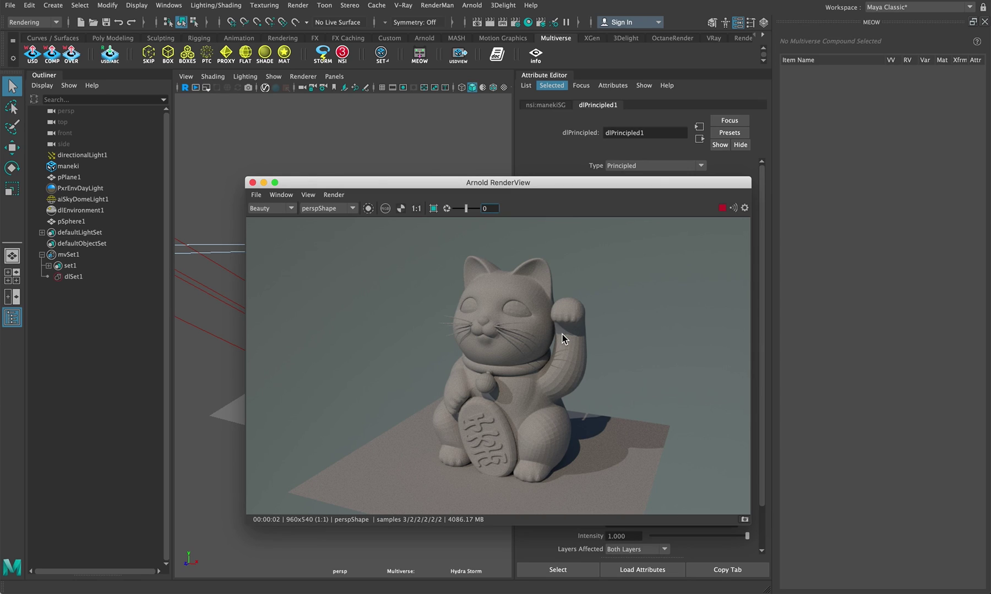
click(252, 183)
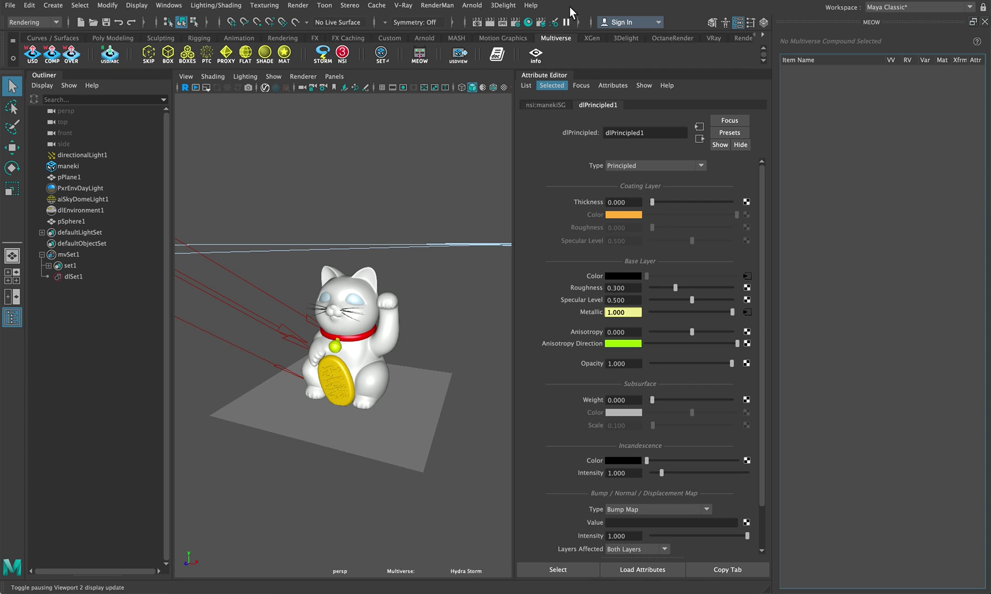
- Run a RenderMan preview render of the cat and dismiss the image window
click(438, 5)
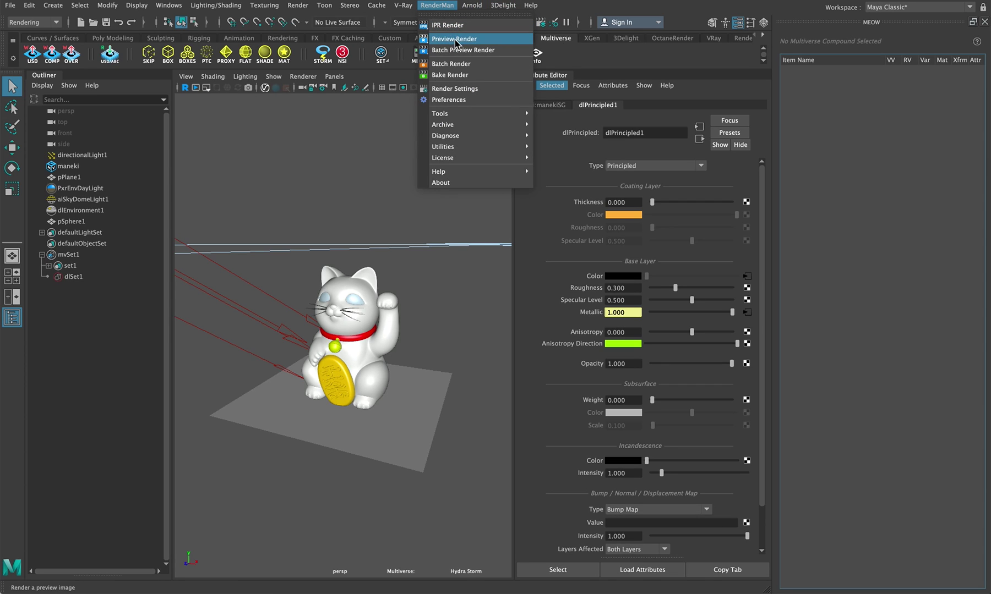
click(455, 40)
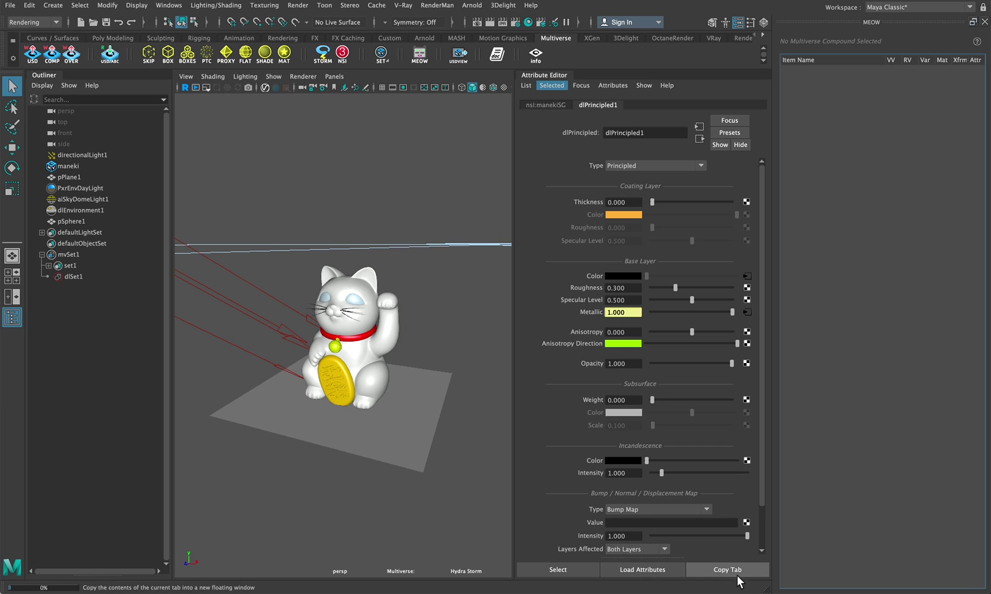
mouse_move(814, 583)
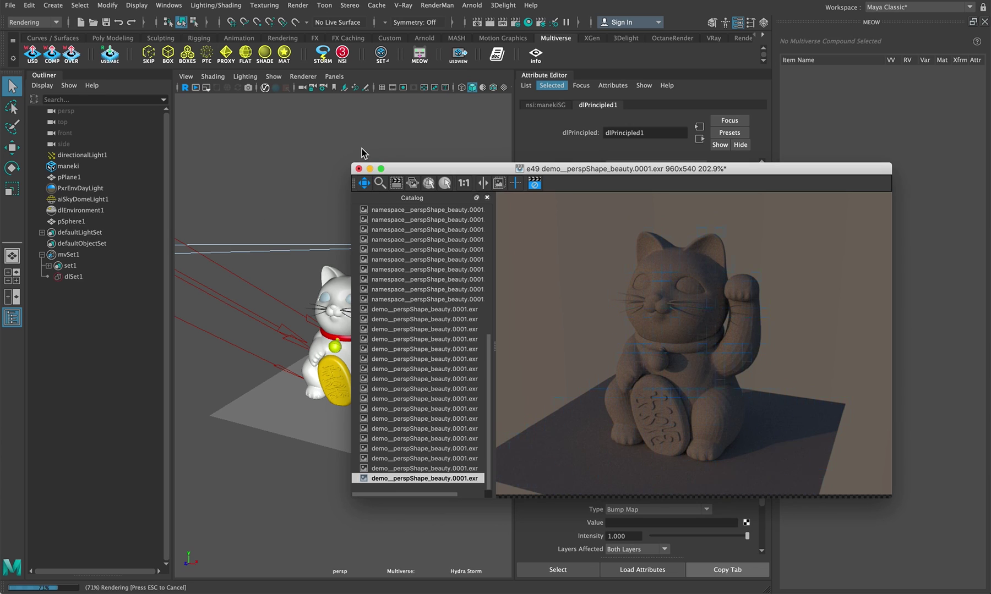
click(362, 153)
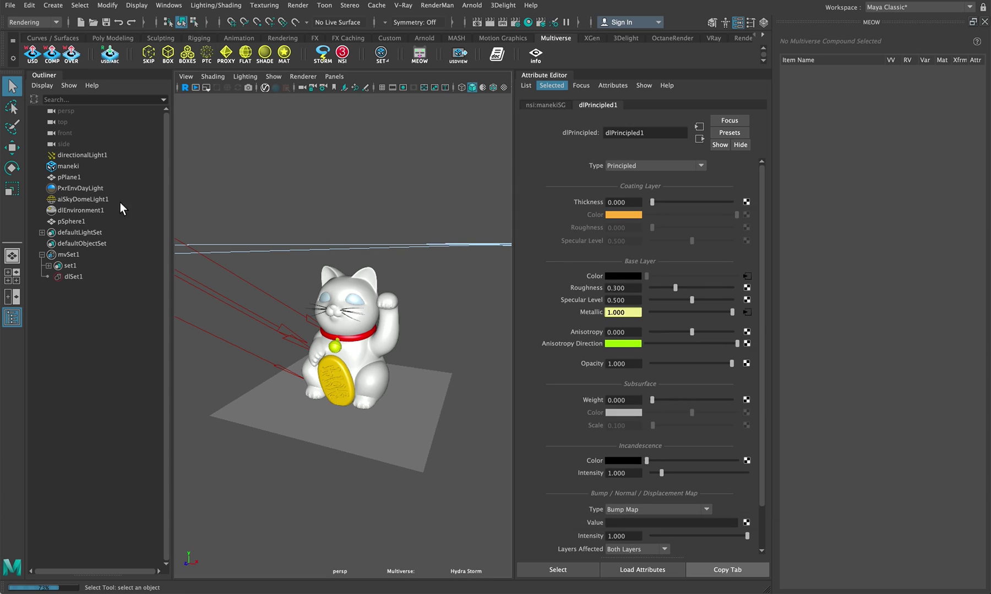
- Review the PxrEnvDayLight, aiSkyDomeLight1 and dlEnvironment1 environment light attributes
click(78, 189)
click(82, 200)
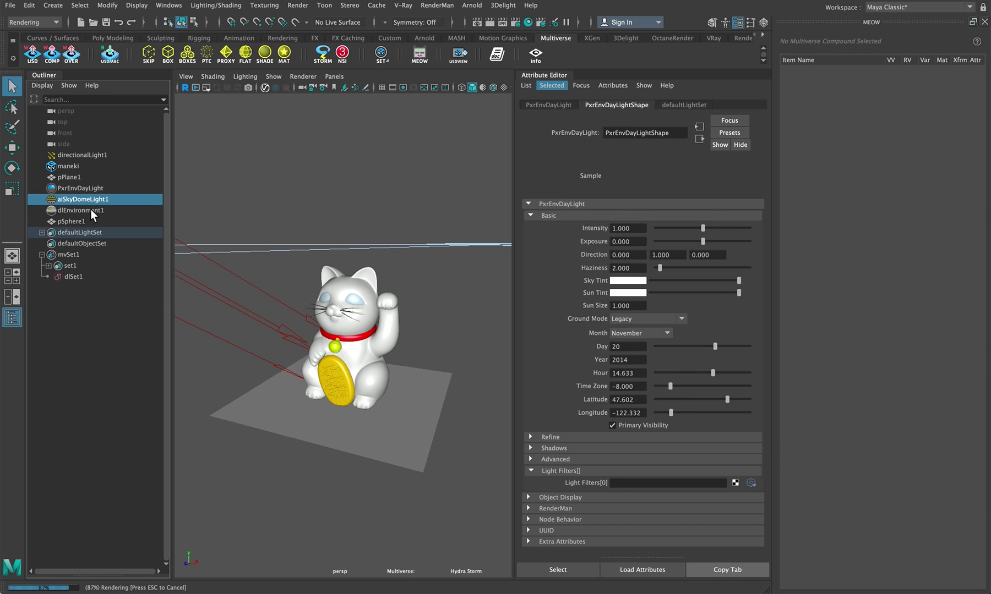
click(91, 210)
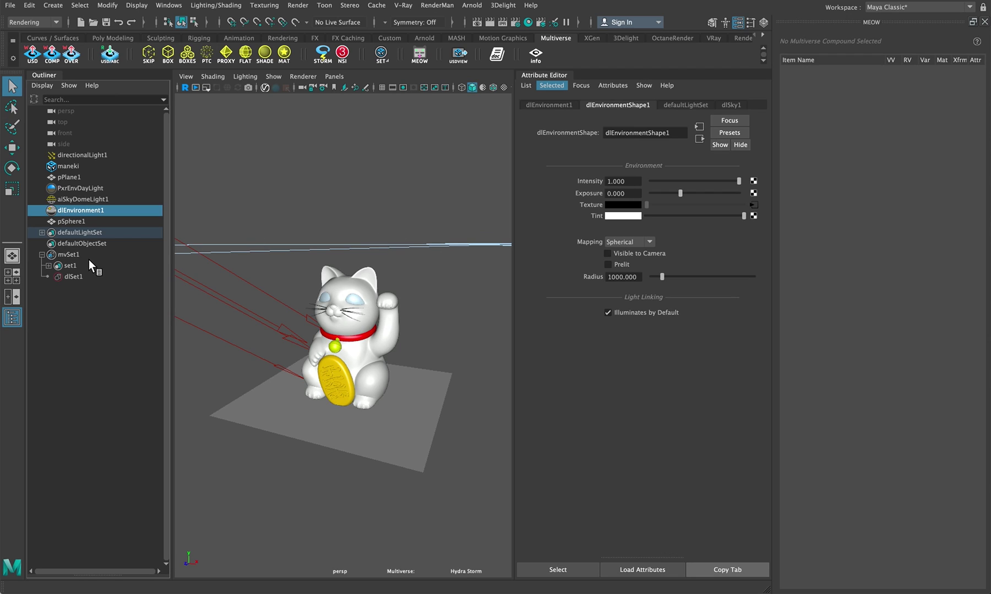
- Review the mvSet1, set1 and dlSet1 sets, ending on set1's object set attributes
click(69, 254)
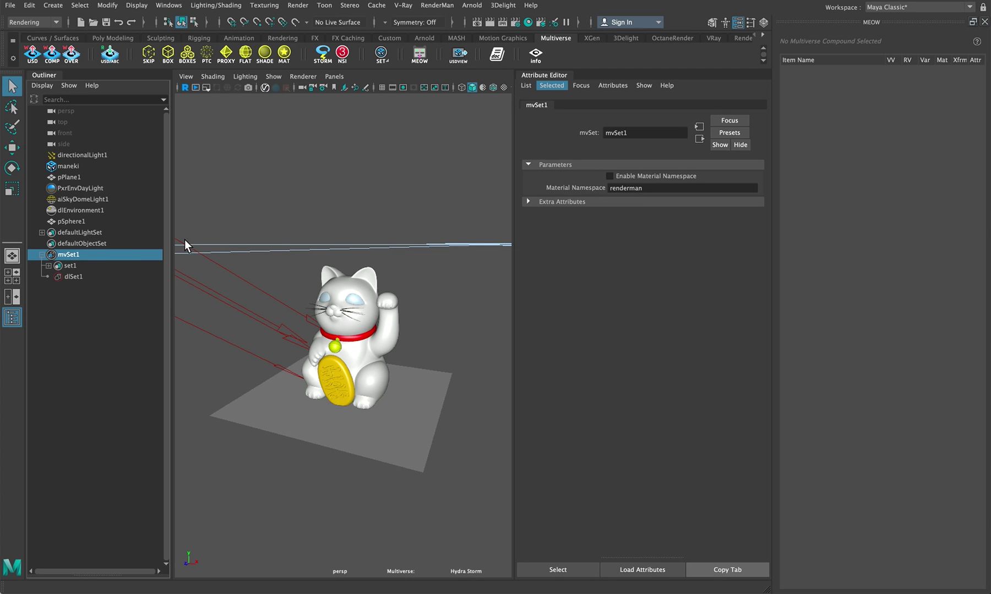
click(87, 265)
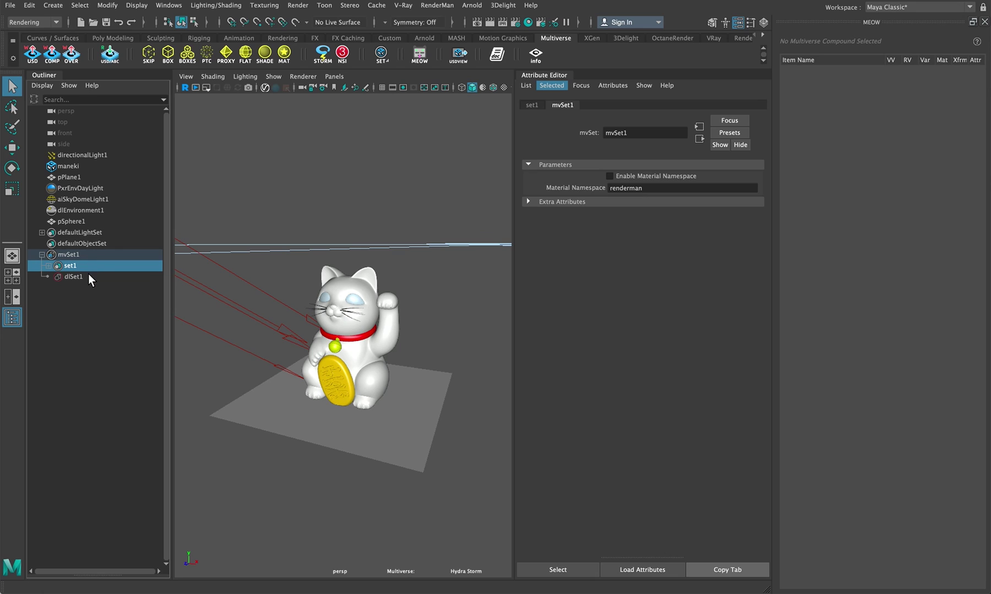
click(86, 280)
click(82, 268)
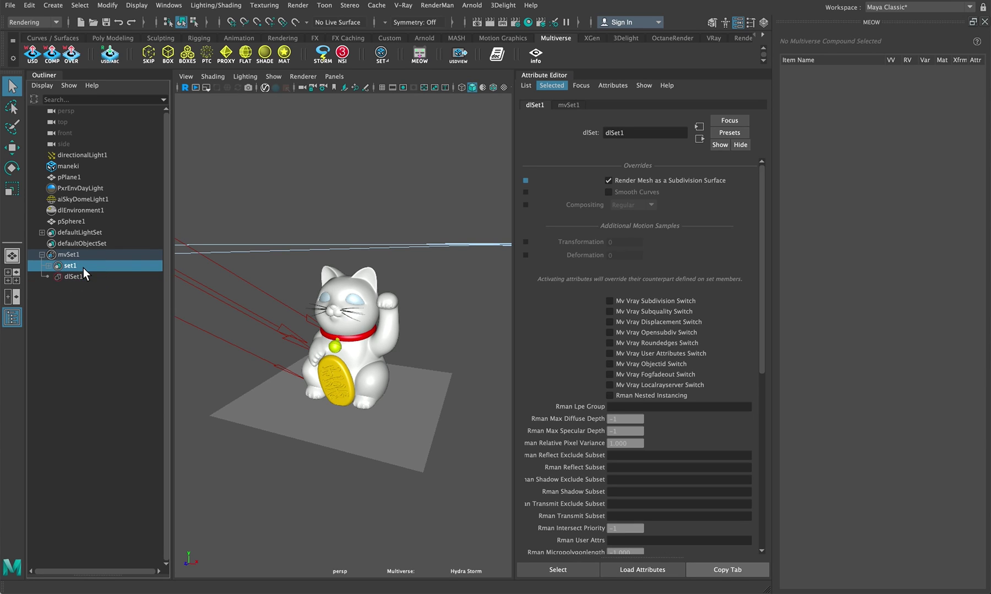
drag(83, 268, 80, 273)
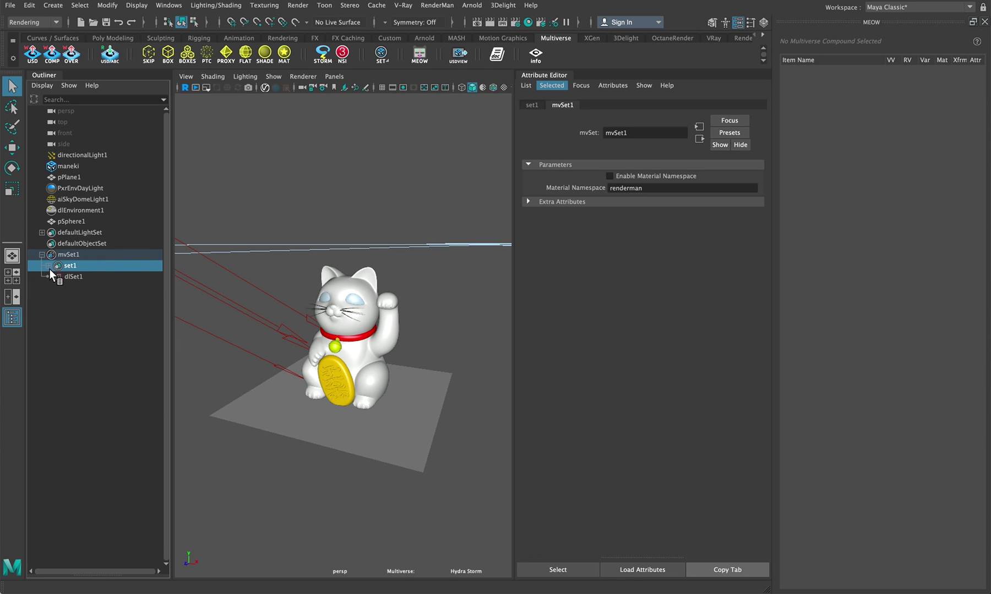
click(533, 106)
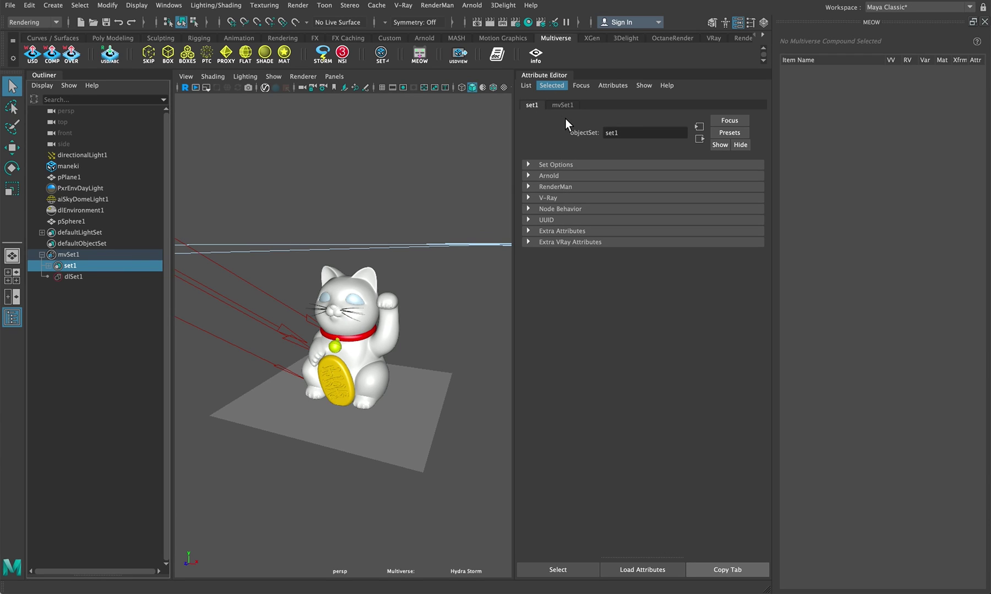
- Expand set1's Arnold, V-Ray, Extra VRay Attributes and RenderMan subdivision override sections
click(559, 176)
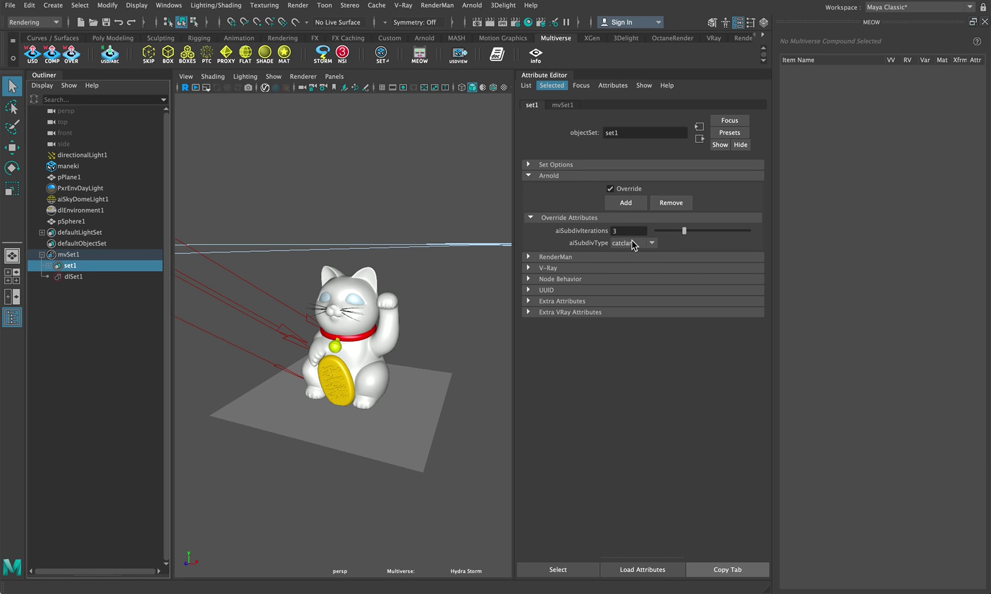
click(625, 203)
click(721, 45)
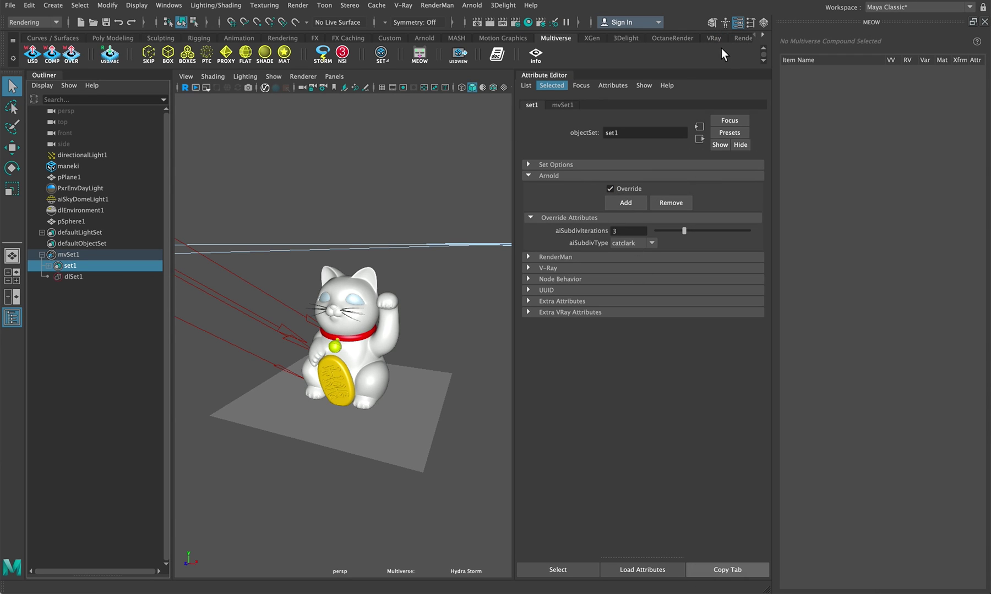
click(564, 268)
click(585, 417)
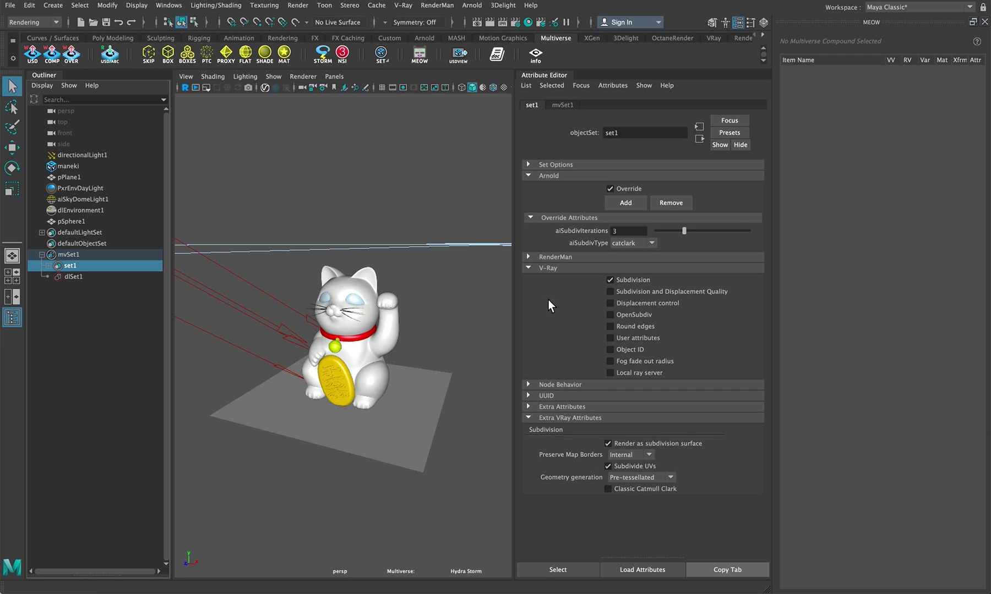
click(583, 259)
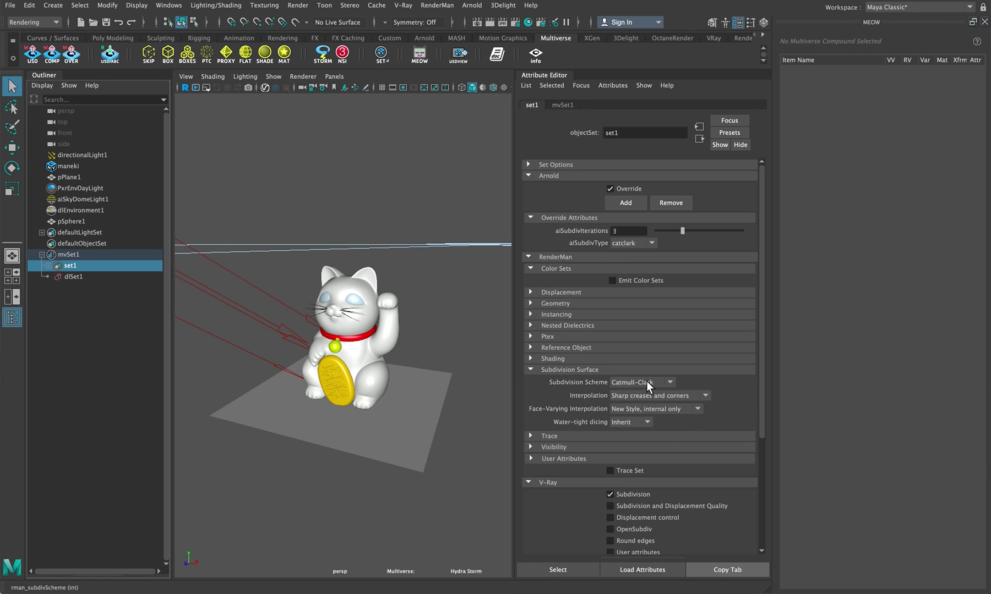
- Check dlSet1's subdivision override and mvSet1's namespace, then select the cat to load its hierarchy
click(87, 278)
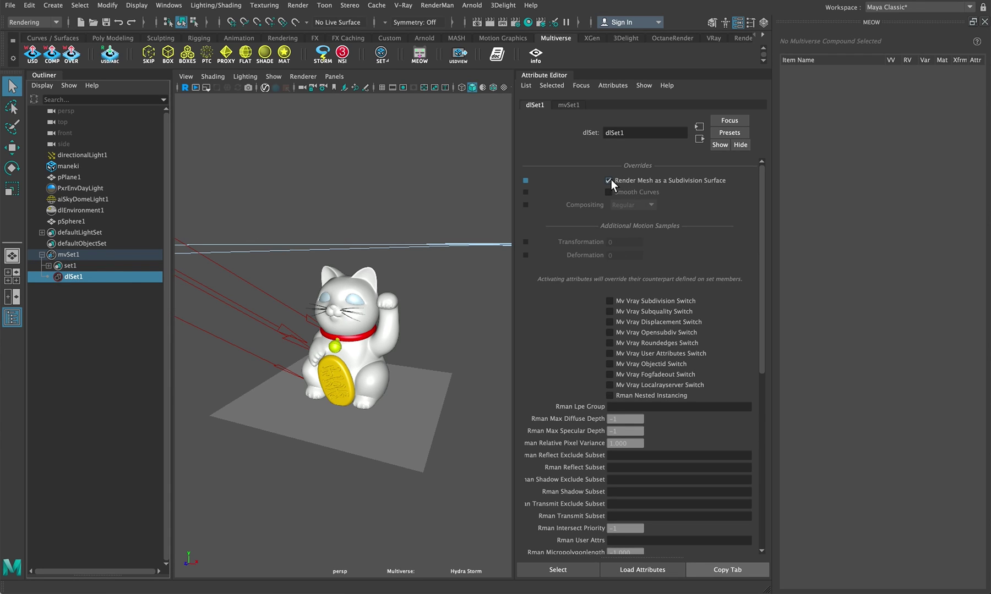
click(88, 256)
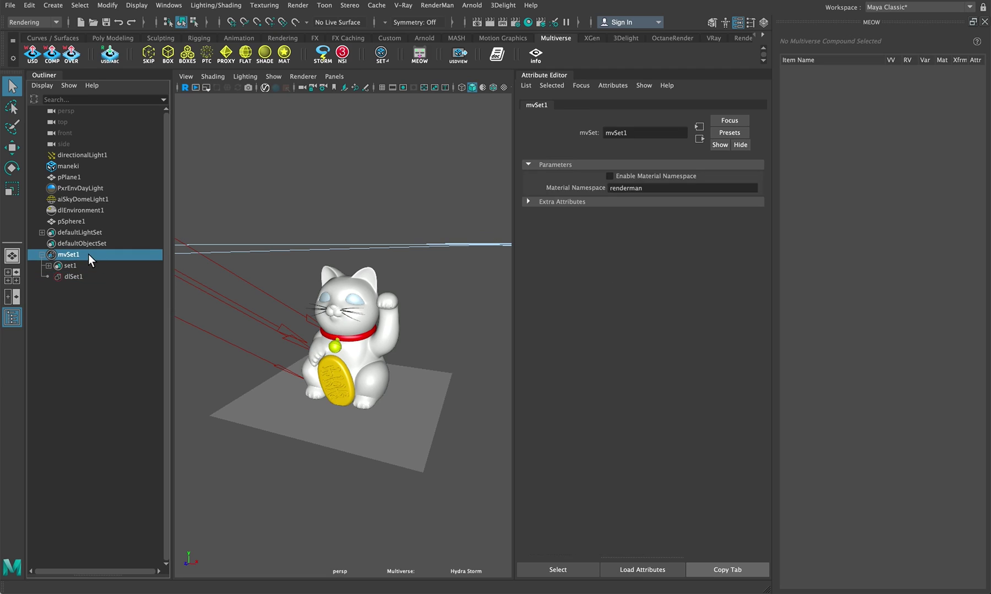
click(363, 330)
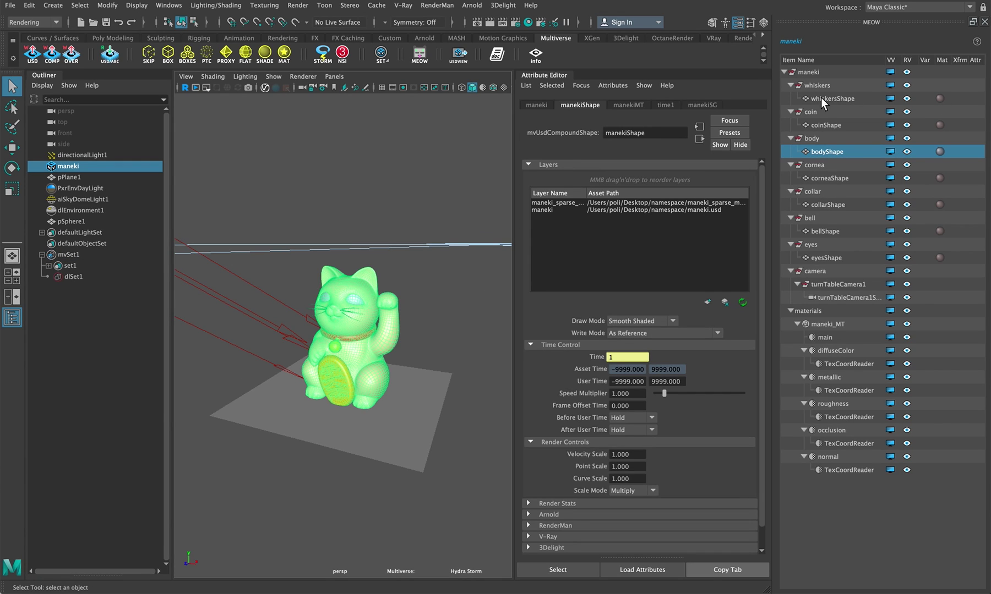
- Assign the existing mvSet1 attribute set to the root maneki item in MEOW
click(851, 74)
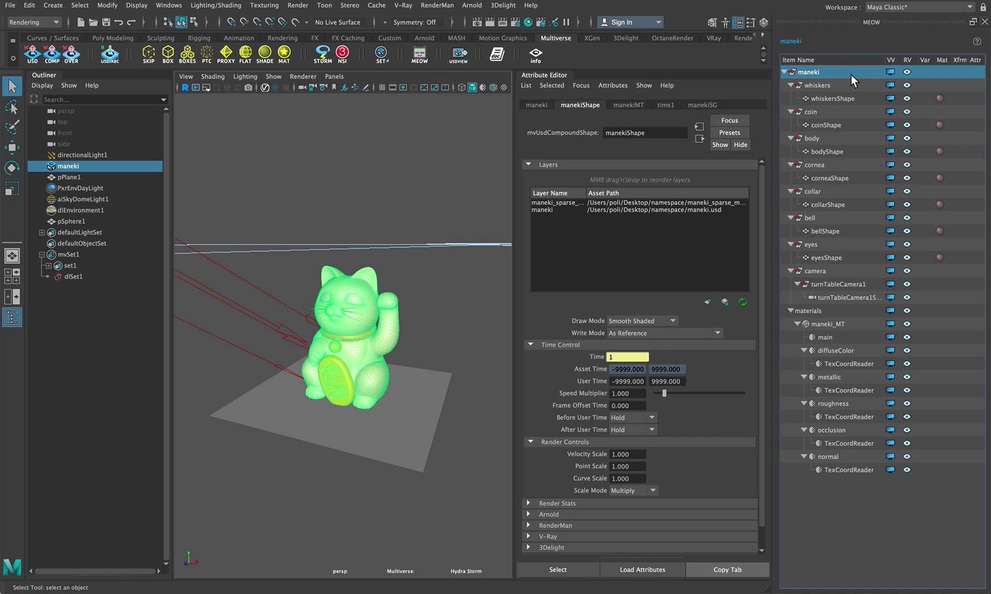
right_click(983, 75)
mouse_move(943, 201)
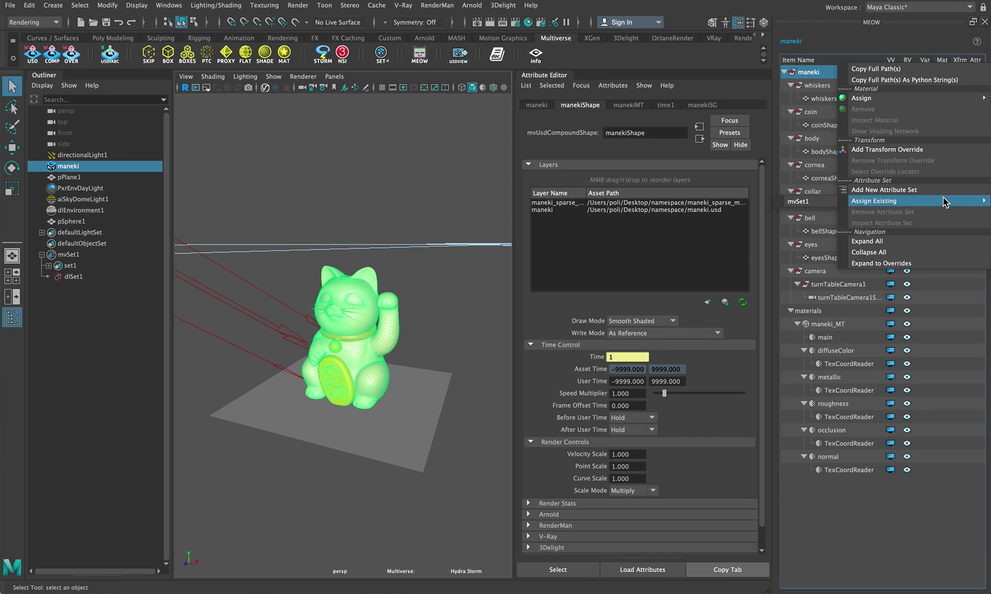
click(834, 203)
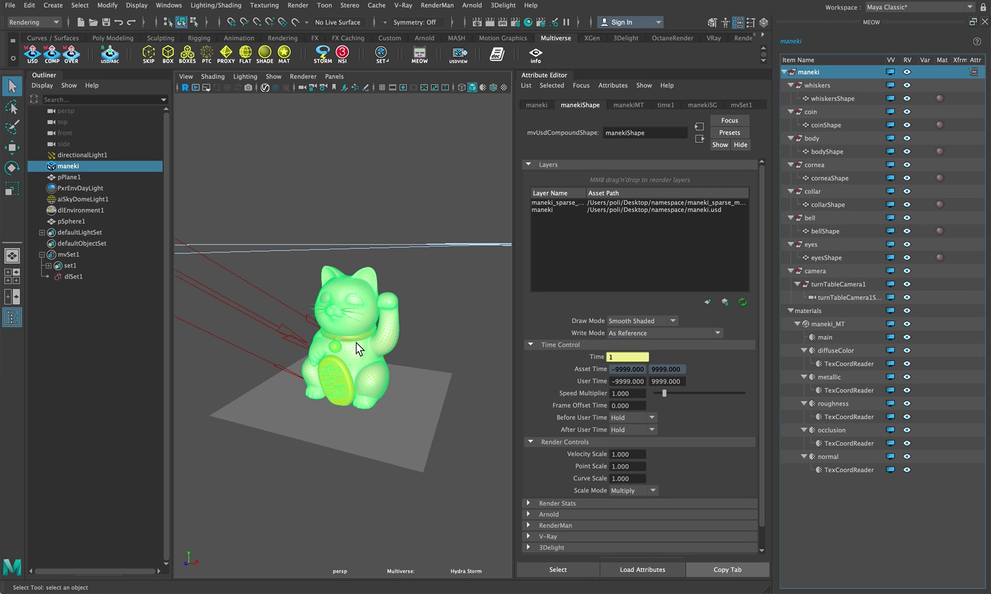
click(502, 5)
- Render the cat with 3Delight, then run a RenderMan preview and view it in 'it'
click(523, 21)
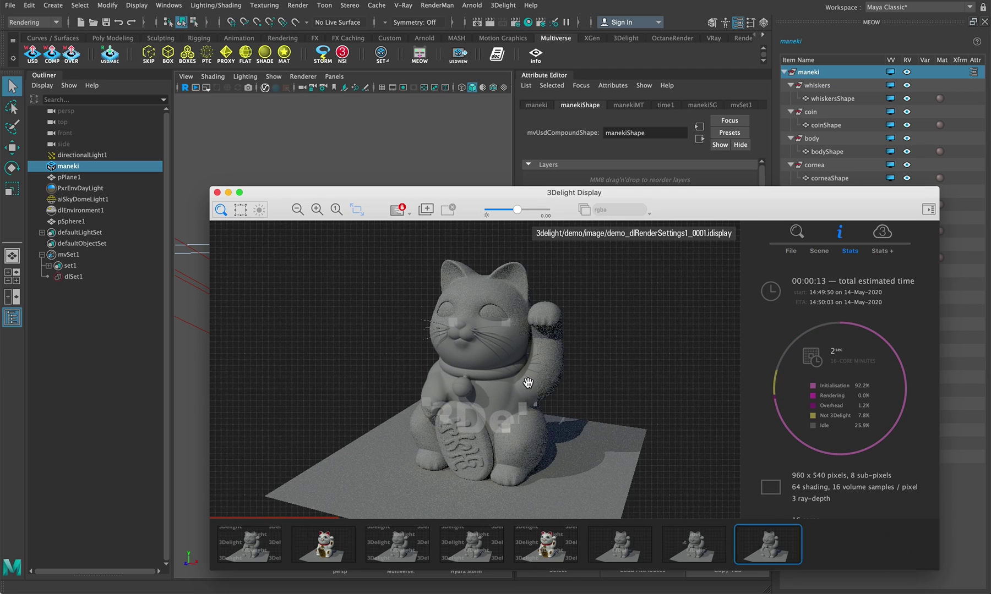
click(446, 7)
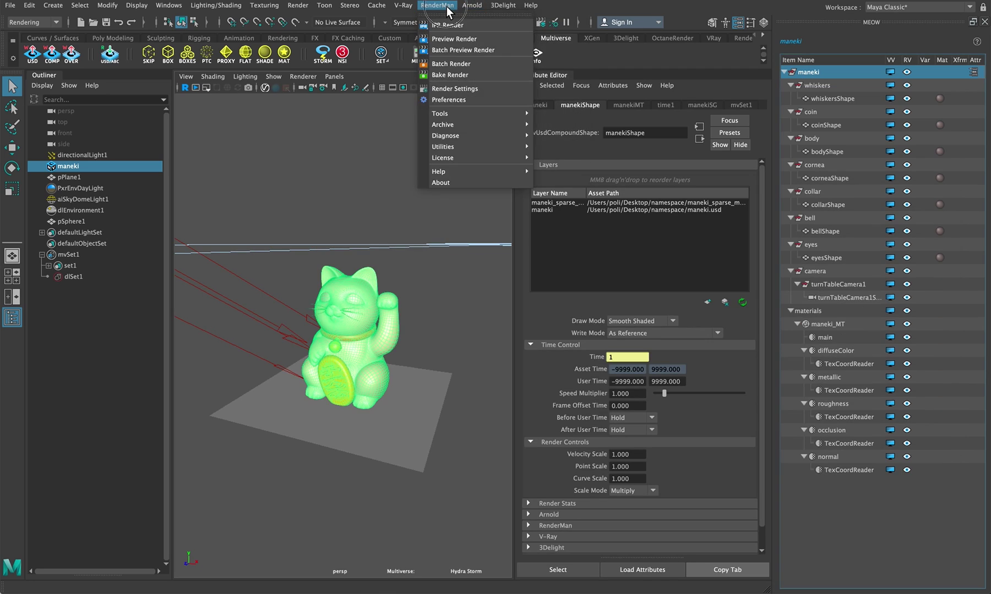
click(445, 5)
click(445, 6)
click(454, 39)
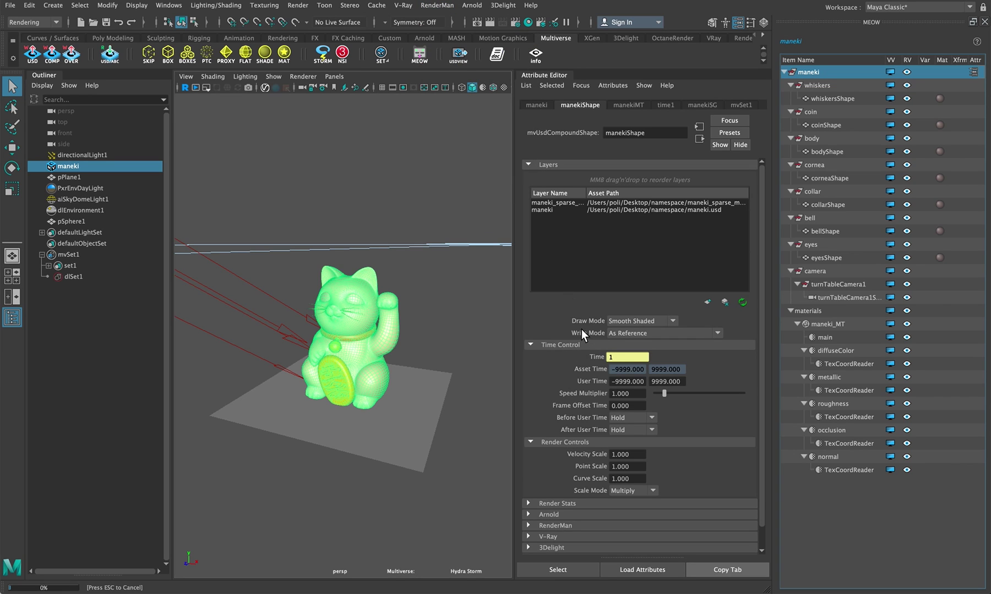
mouse_move(797, 586)
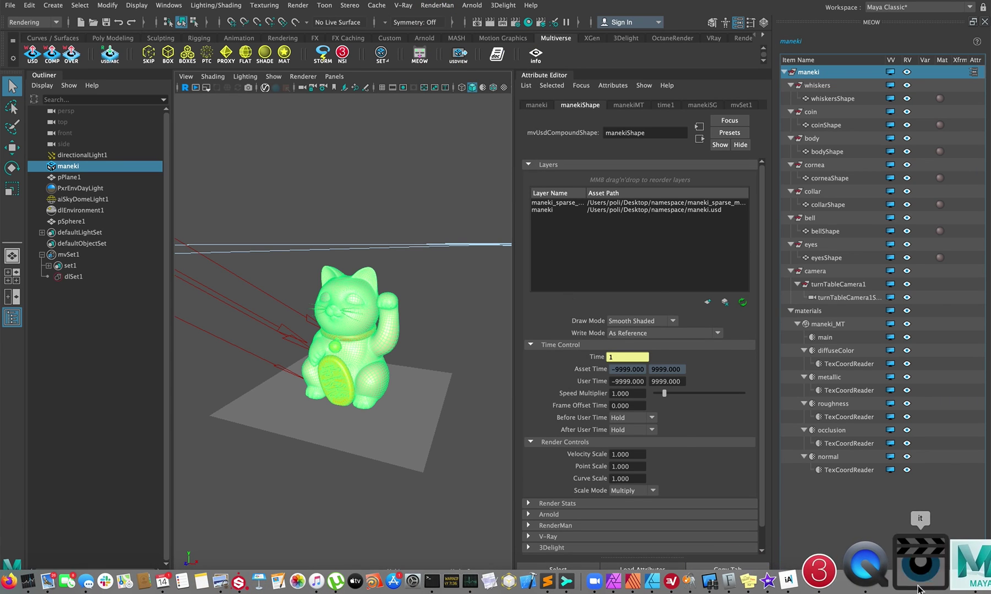
click(917, 590)
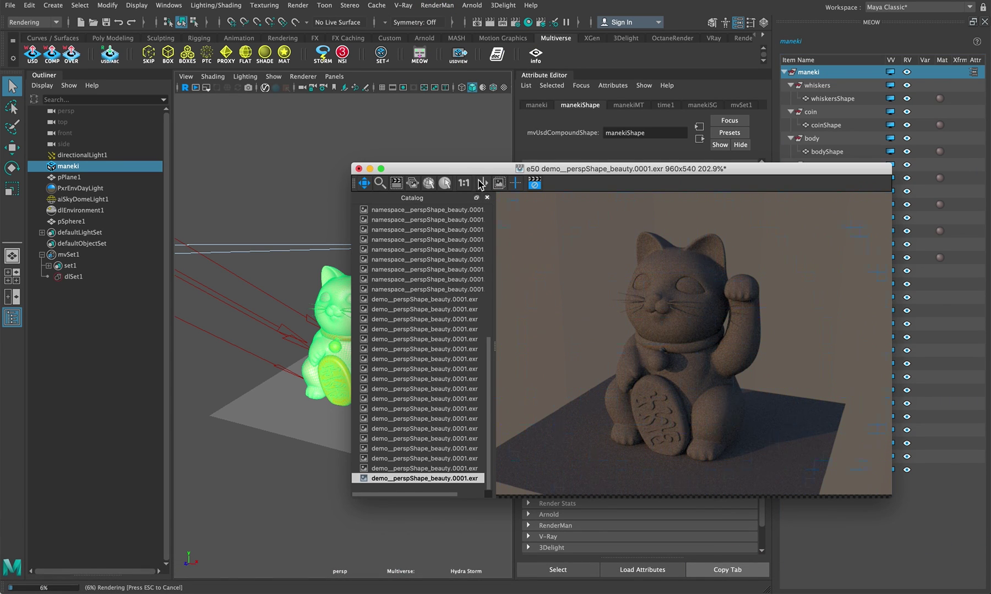
- Clear the selection and render the cat with Arnold
click(439, 109)
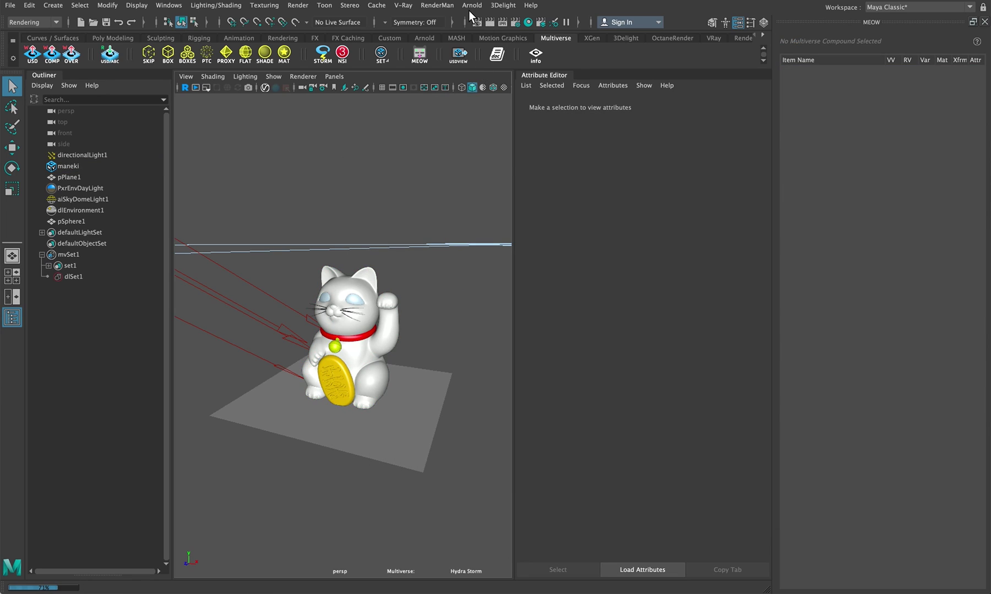
click(470, 5)
click(484, 25)
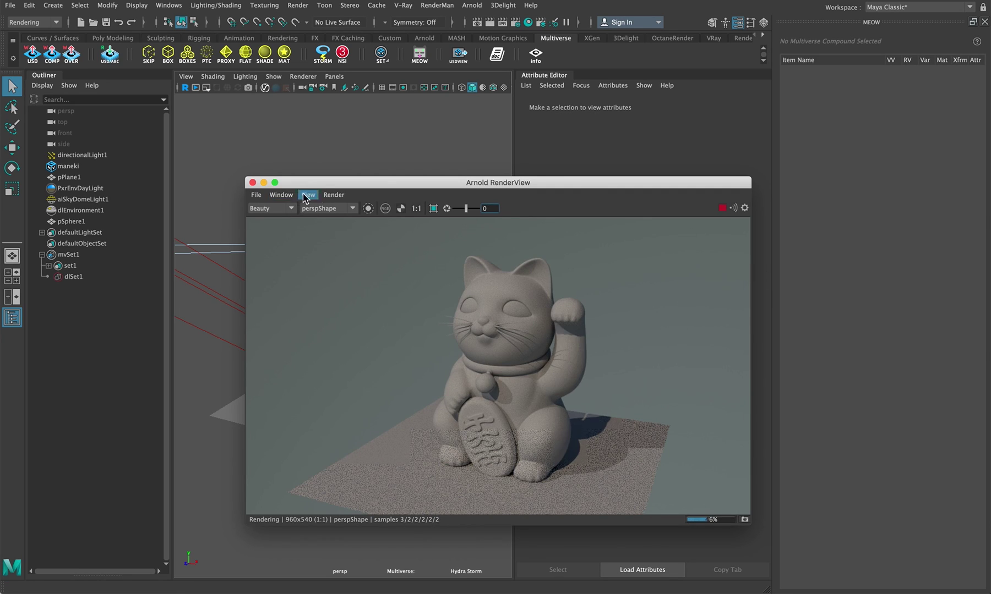
- Close the Arnold RenderView and switch the renderer to V-Ray in Render Settings
click(253, 182)
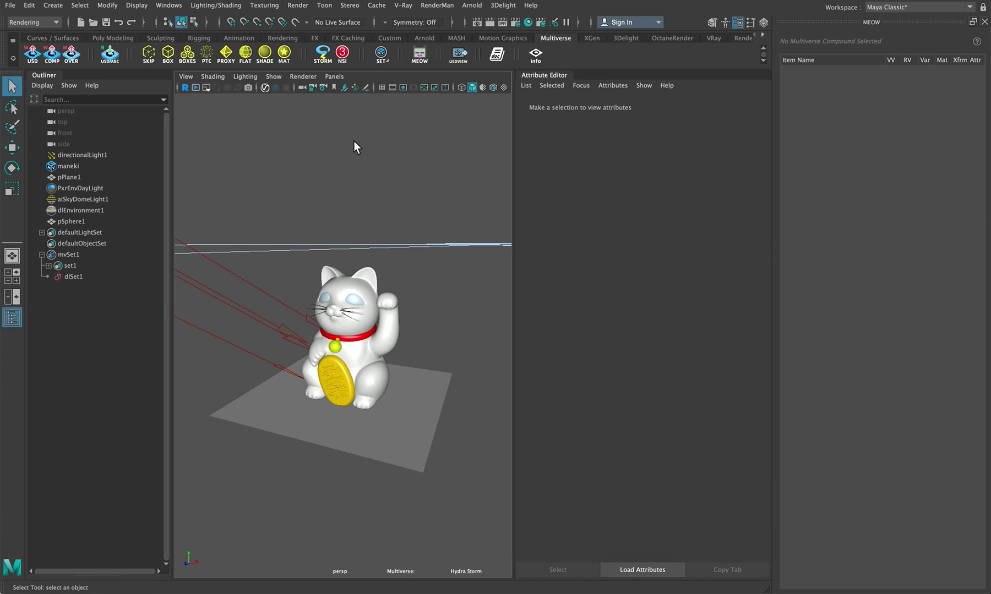
click(515, 24)
click(316, 158)
click(318, 203)
click(302, 174)
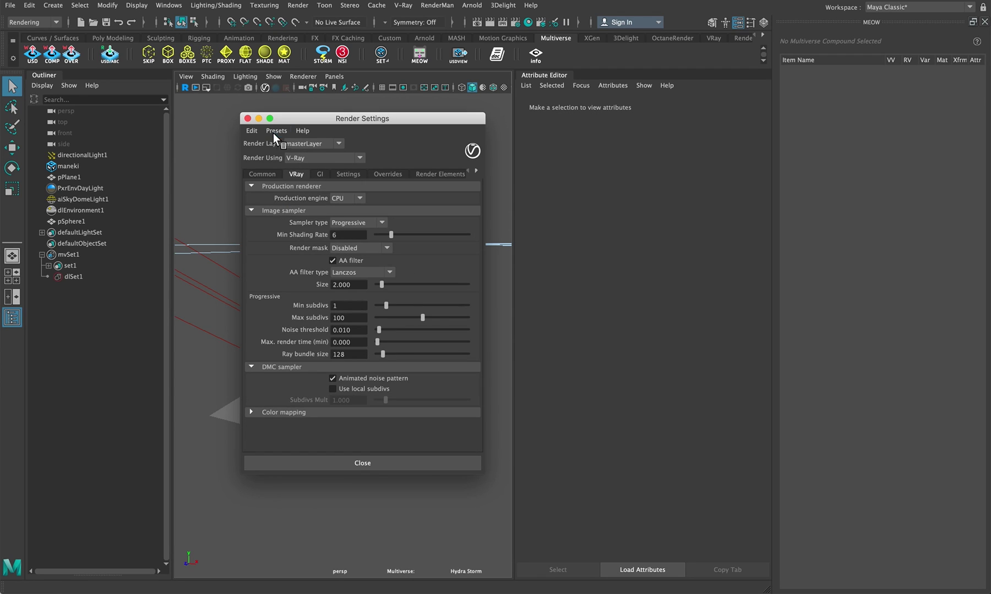
click(247, 119)
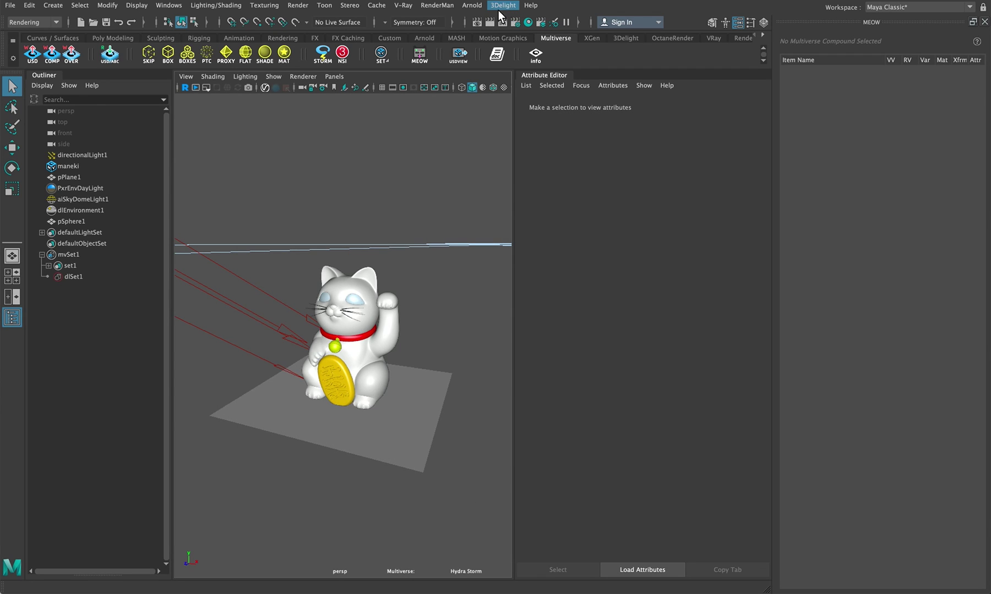
- Render the cat in the V-Ray frame buffer, check the grey result, and close the VFB
click(412, 7)
click(424, 28)
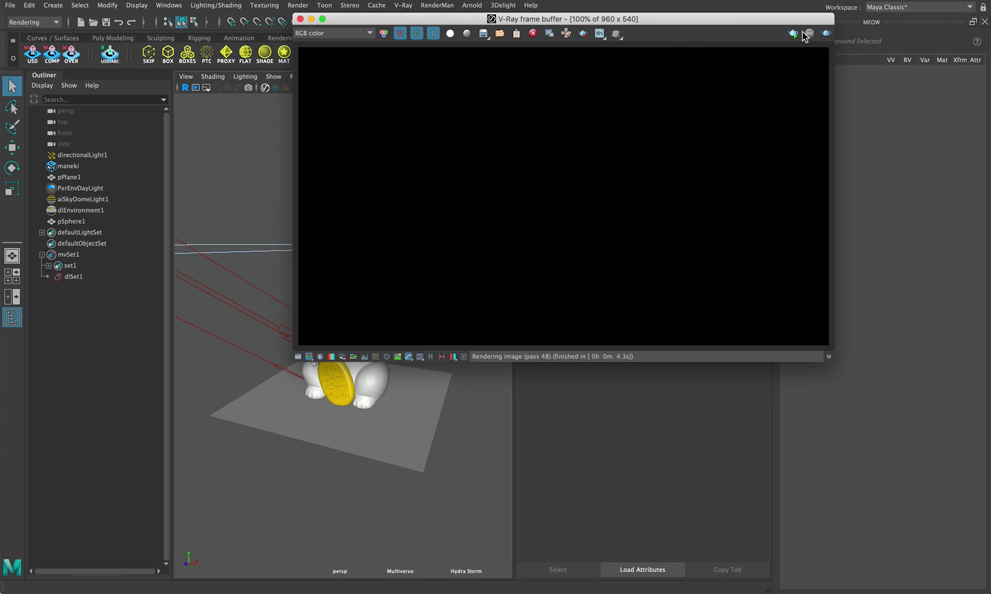
click(825, 34)
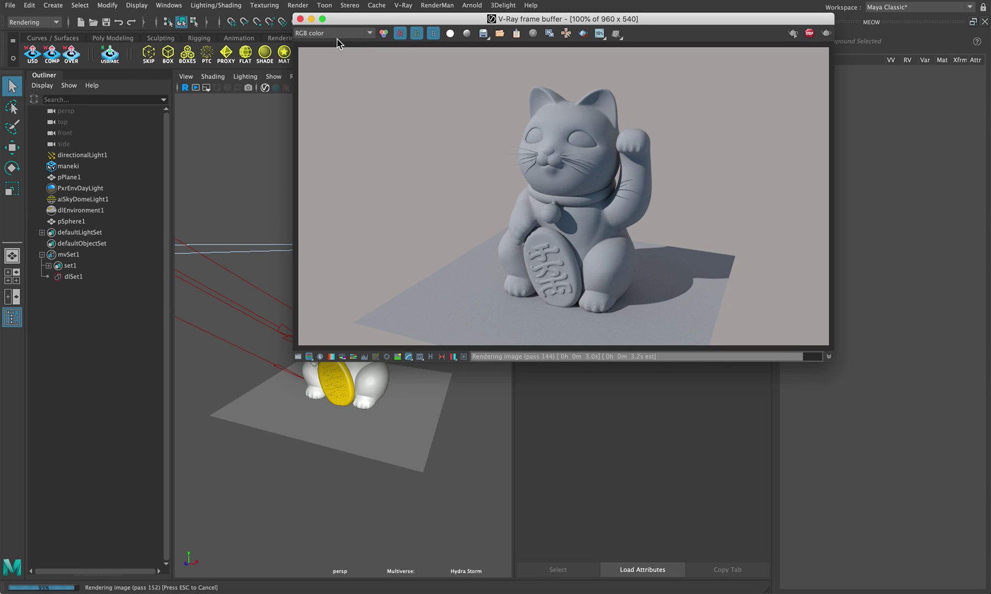
click(300, 19)
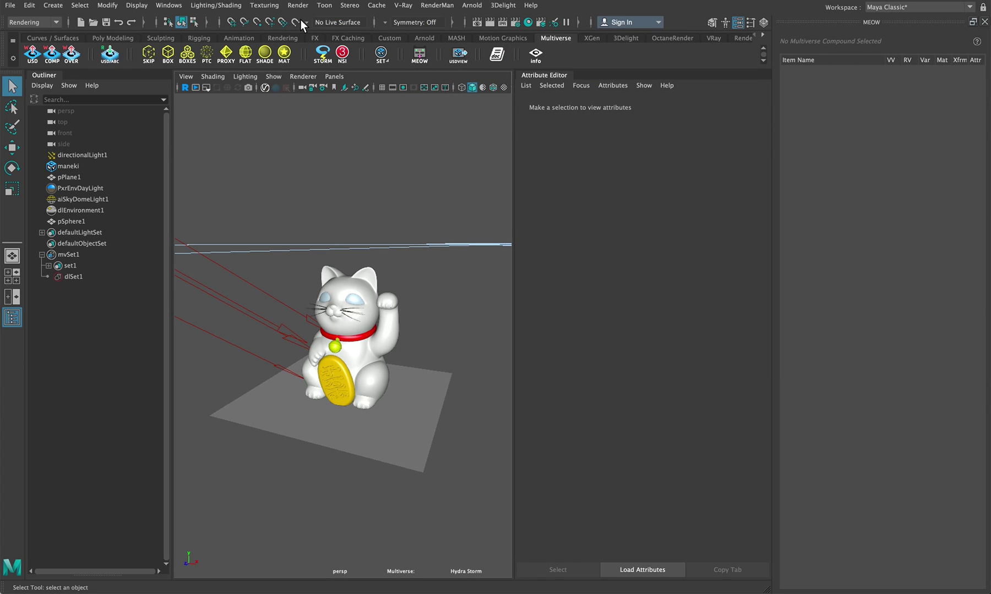
- Enable mvSet1's material namespace and set it to vray
click(82, 255)
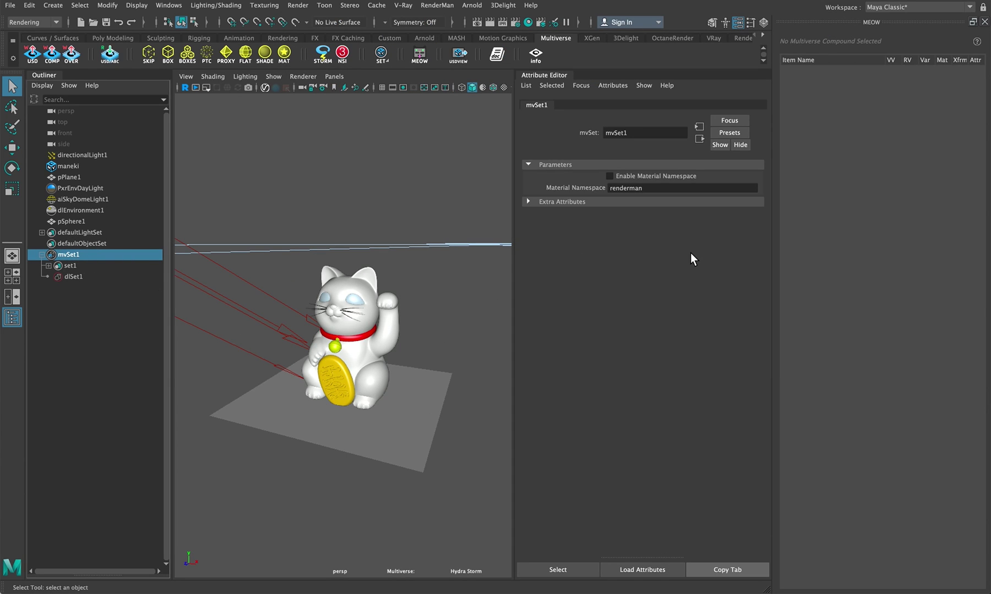
key(ctrl+Right)
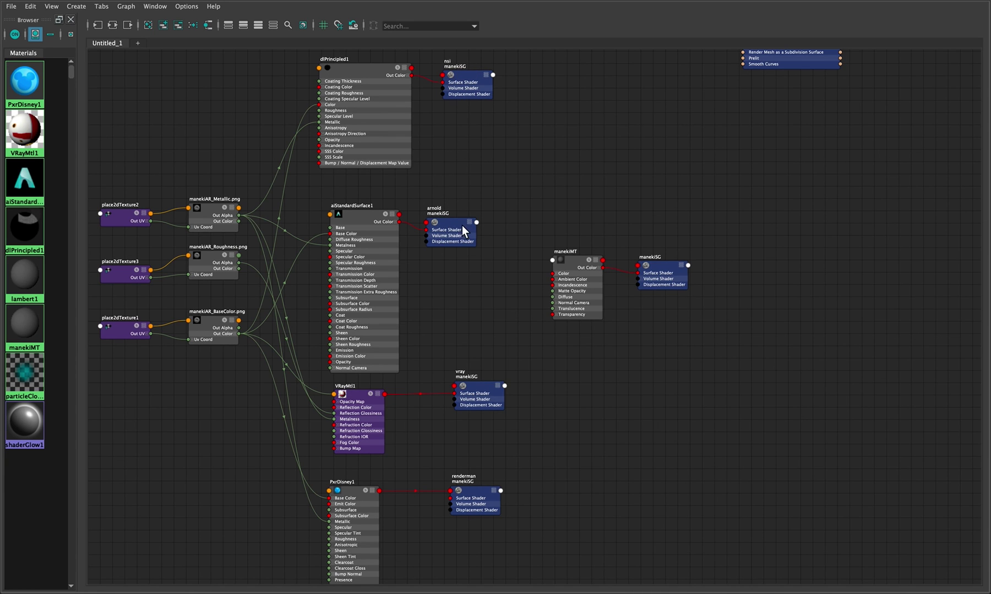
key(ctrl+Left)
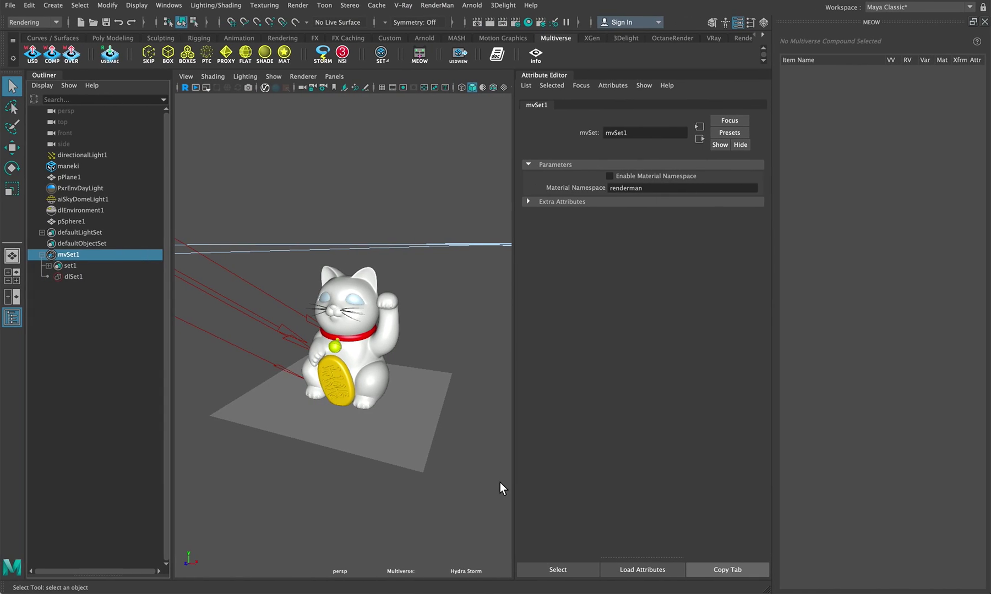
click(651, 176)
click(647, 188)
text(vray)
key(Return)
- Re-render the cat in the V-Ray frame buffer with the vray namespaced materials
click(403, 5)
click(429, 25)
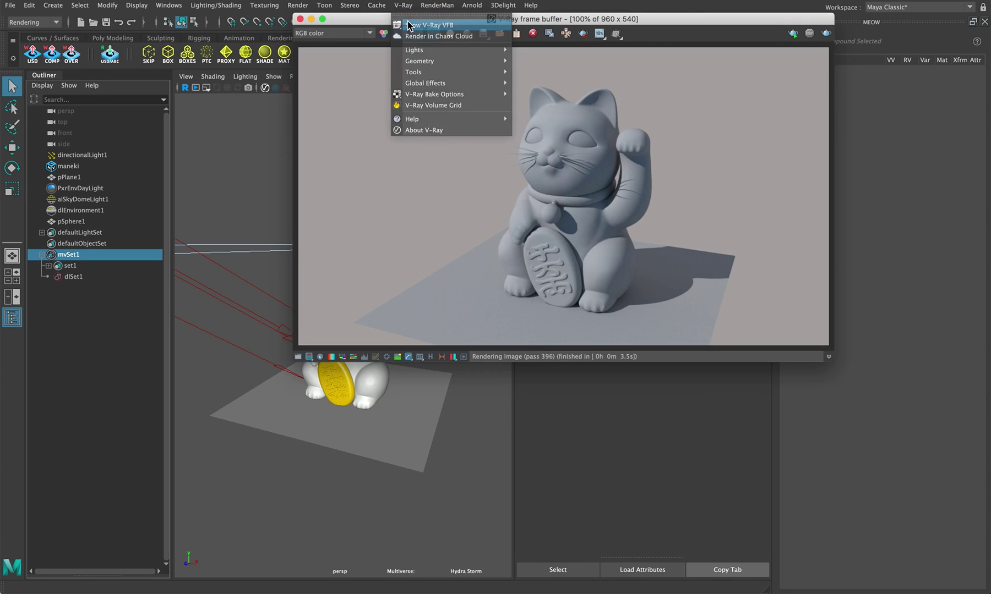
click(827, 33)
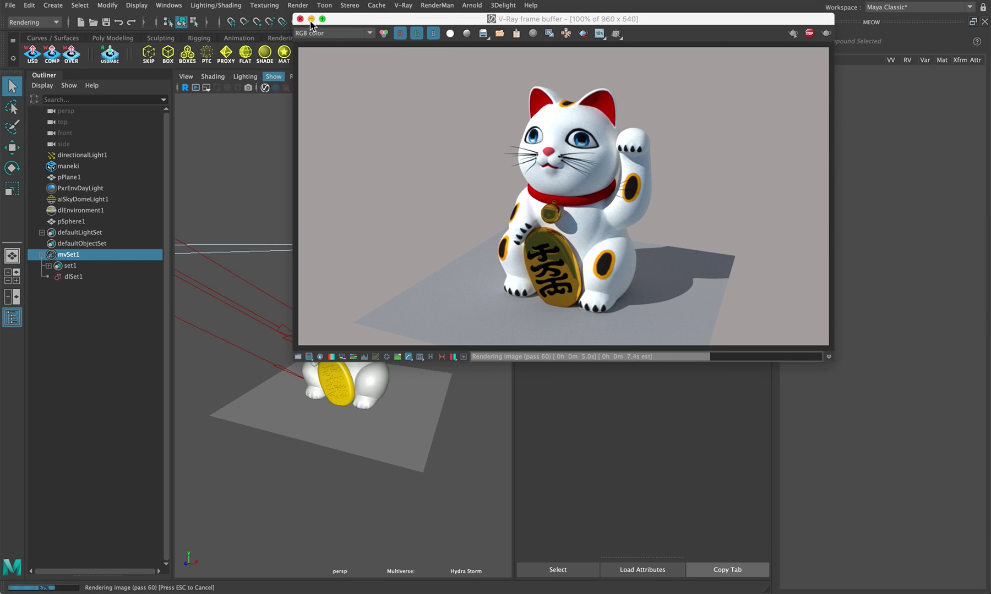
- Move the frame buffer aside and change mvSet1's Material Namespace from vray to nsi
drag(372, 23, 233, 325)
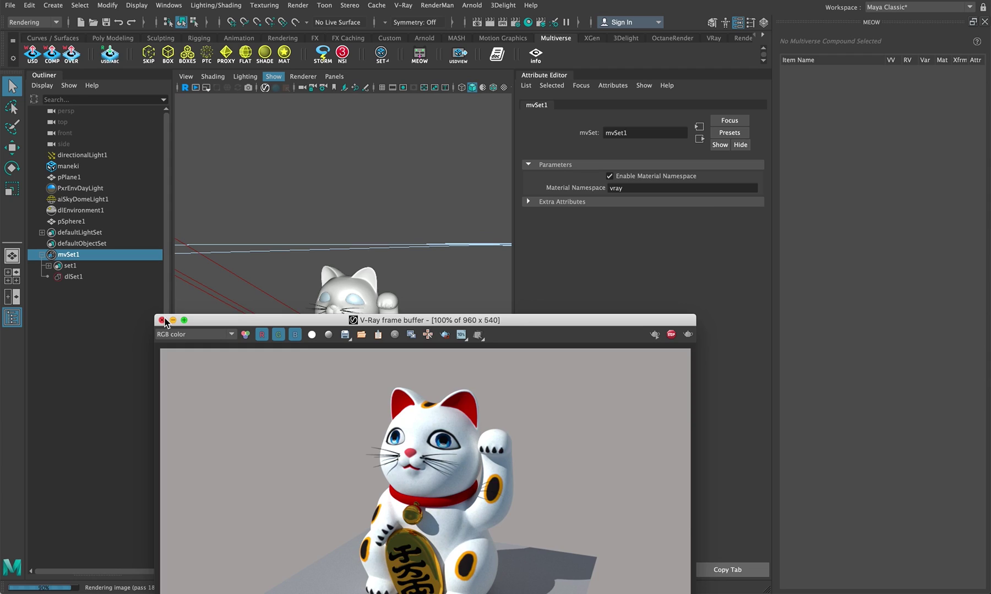
click(625, 227)
double_click(626, 188)
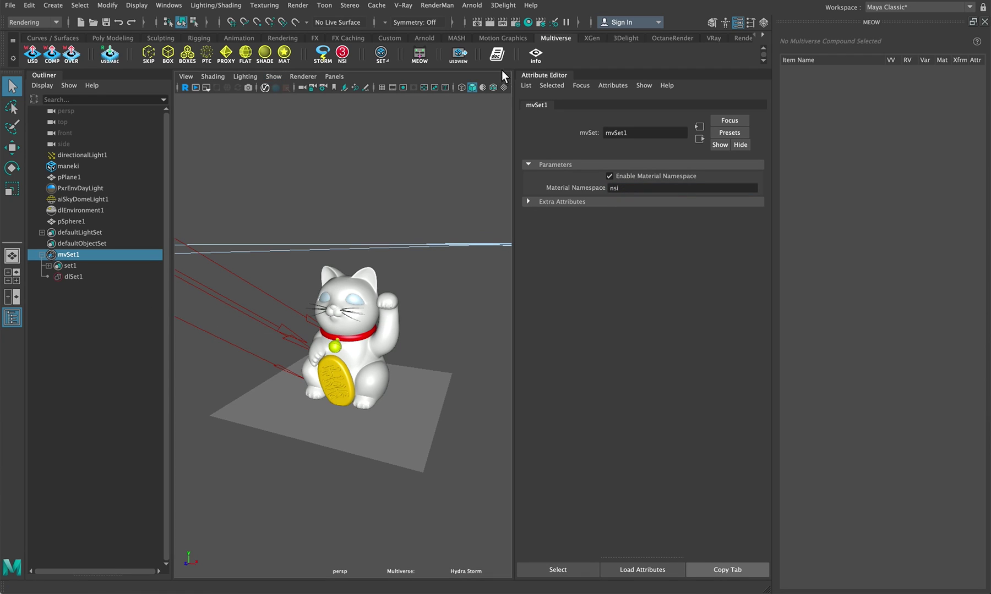
- Render the textured cat in 3Delight, then close the 3Delight Display
click(502, 5)
click(510, 25)
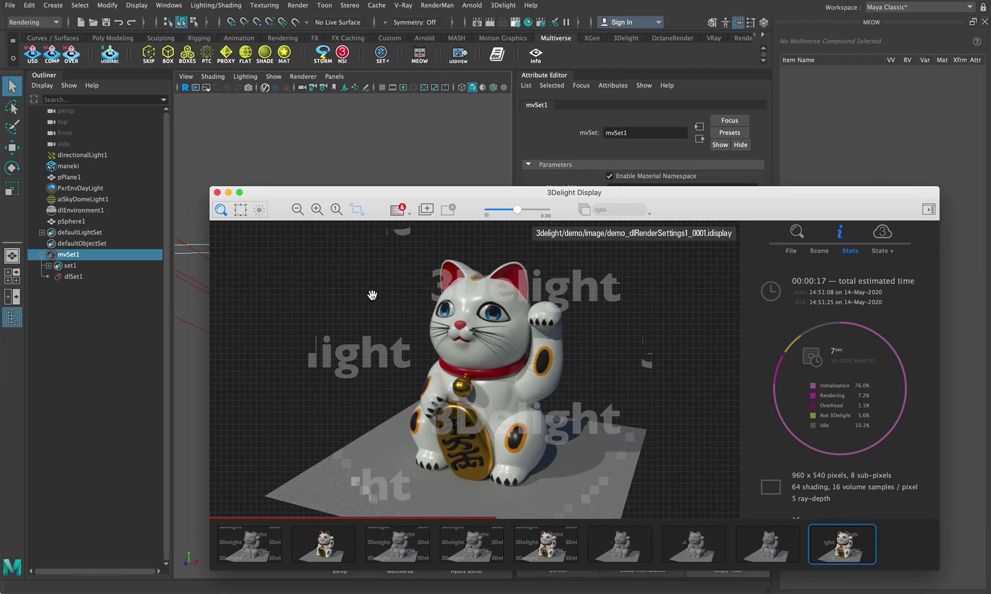
click(444, 128)
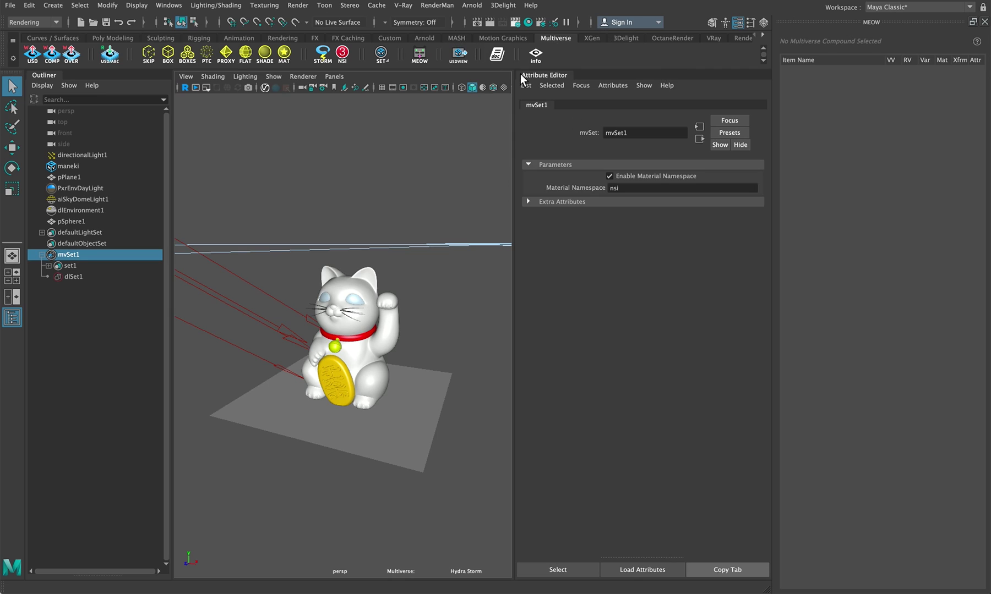
- Set mvSet1's Material Namespace to renderman
click(102, 253)
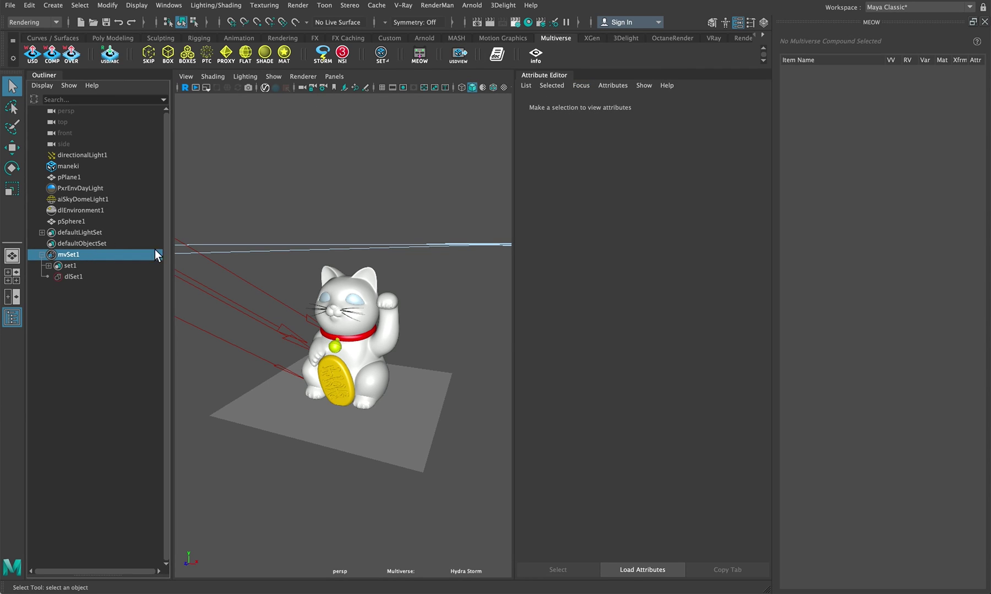
click(641, 188)
text(renderman)
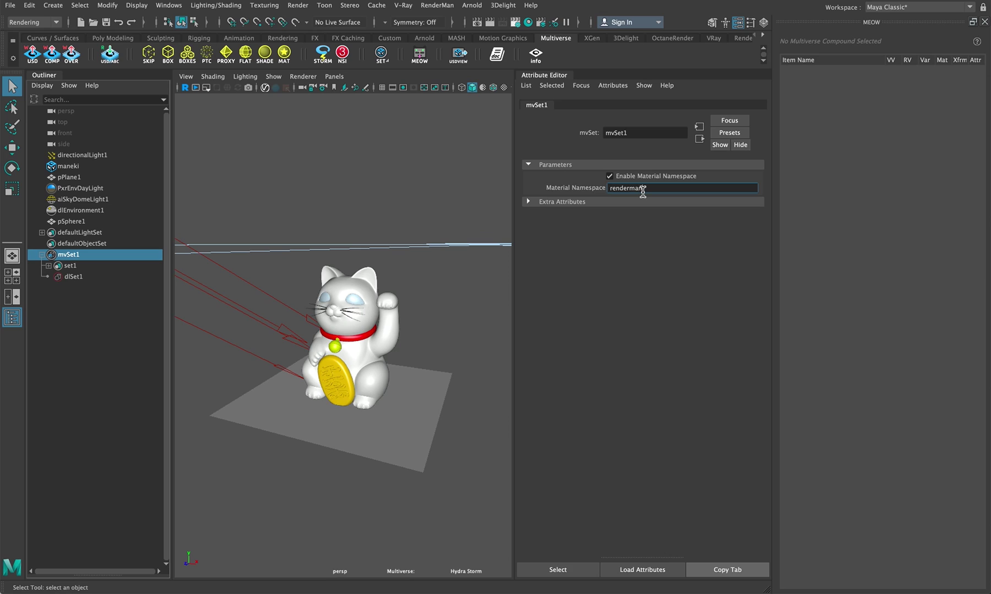
key(Return)
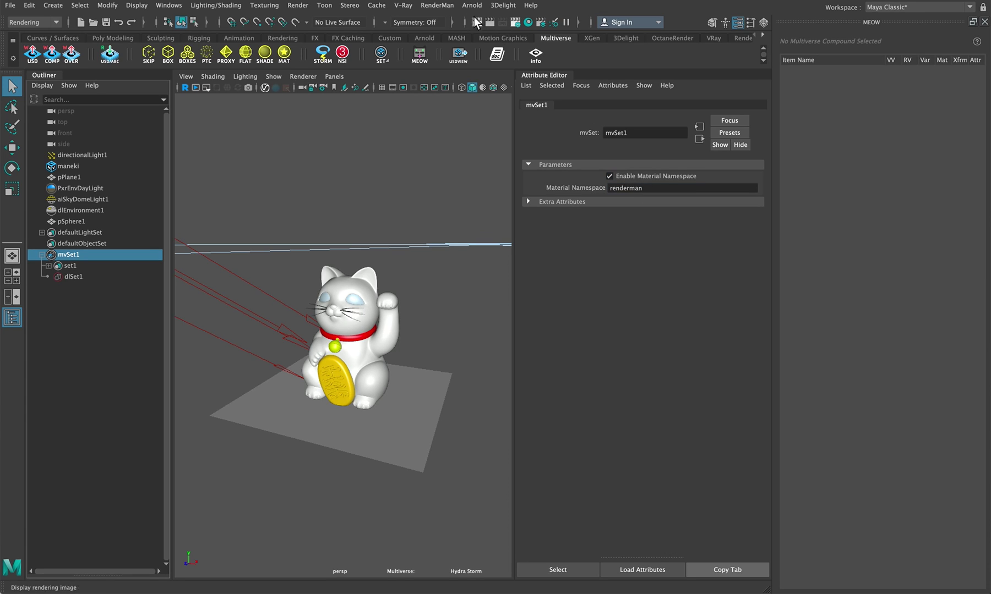
- Run a RenderMan preview render of the cat, then toggle the RenderMan viewport render on and off
click(437, 6)
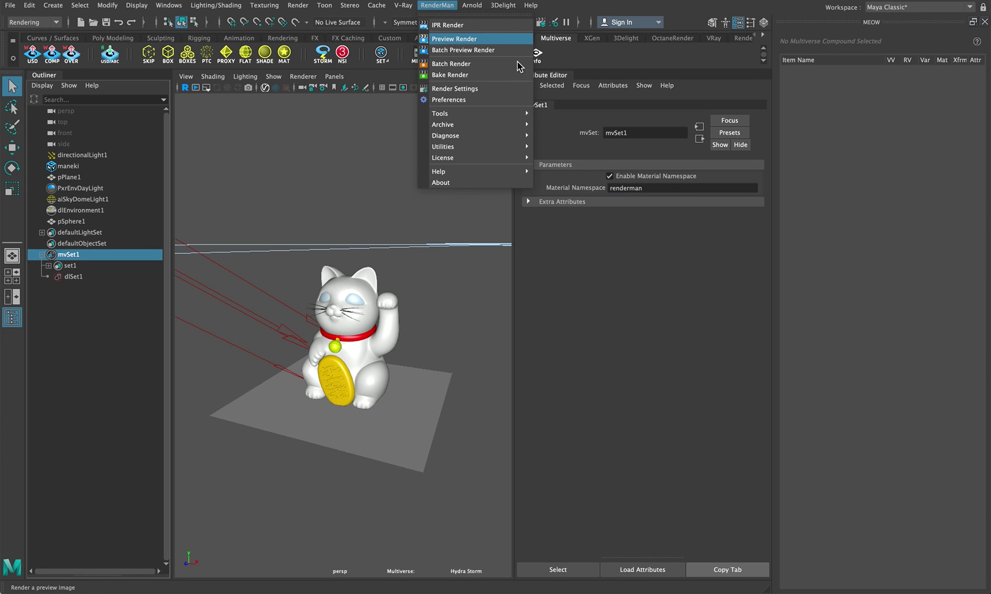
click(447, 39)
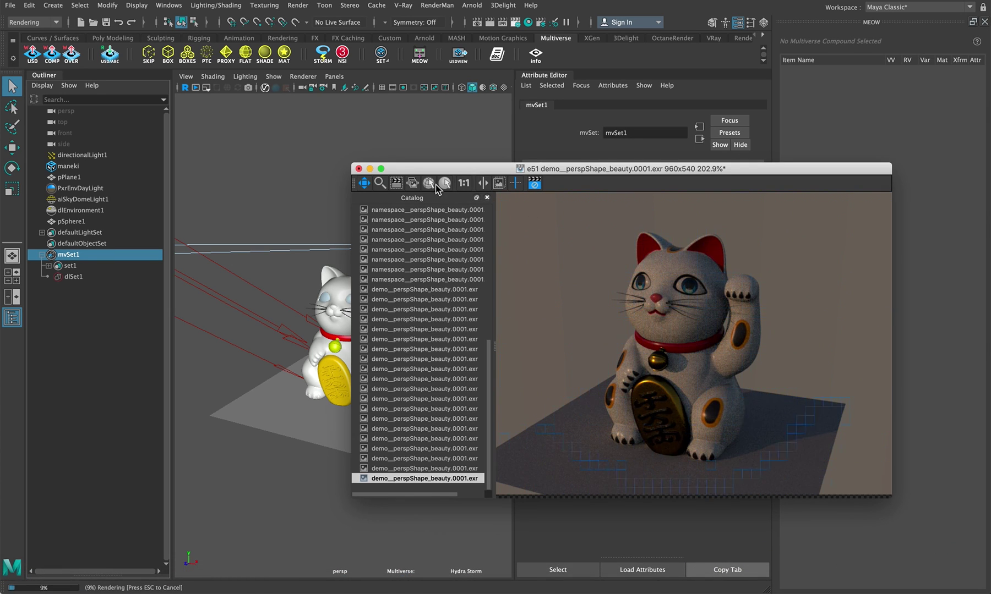
click(337, 159)
click(185, 88)
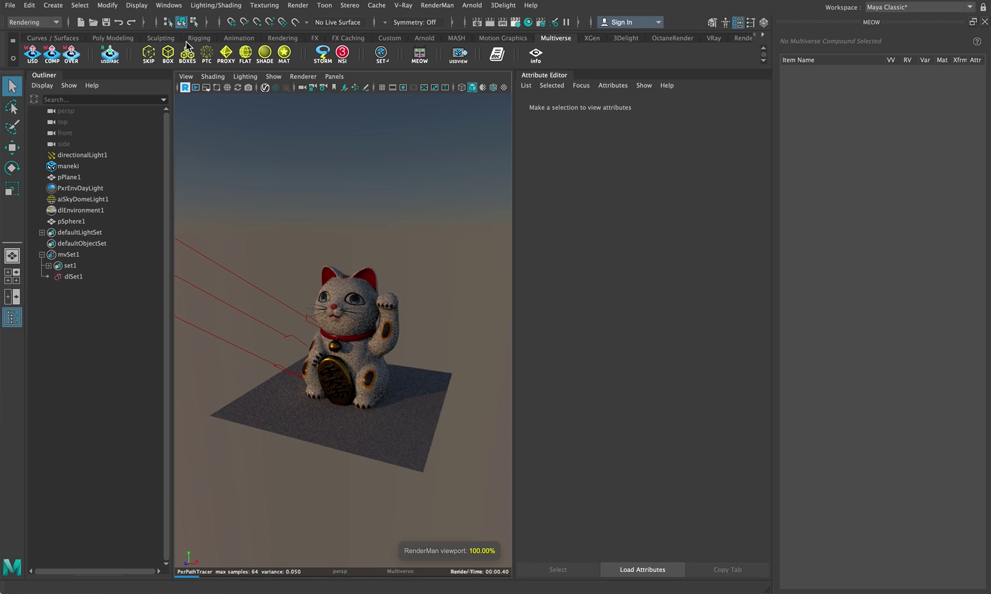
click(186, 87)
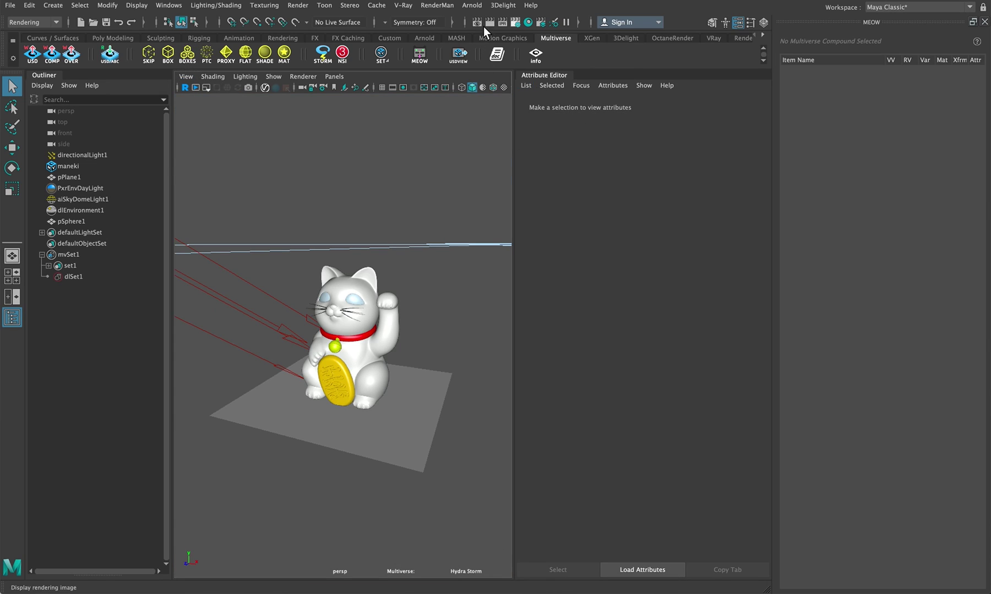
- Replace mvSet1's renderman Material Namespace with arnold
click(480, 5)
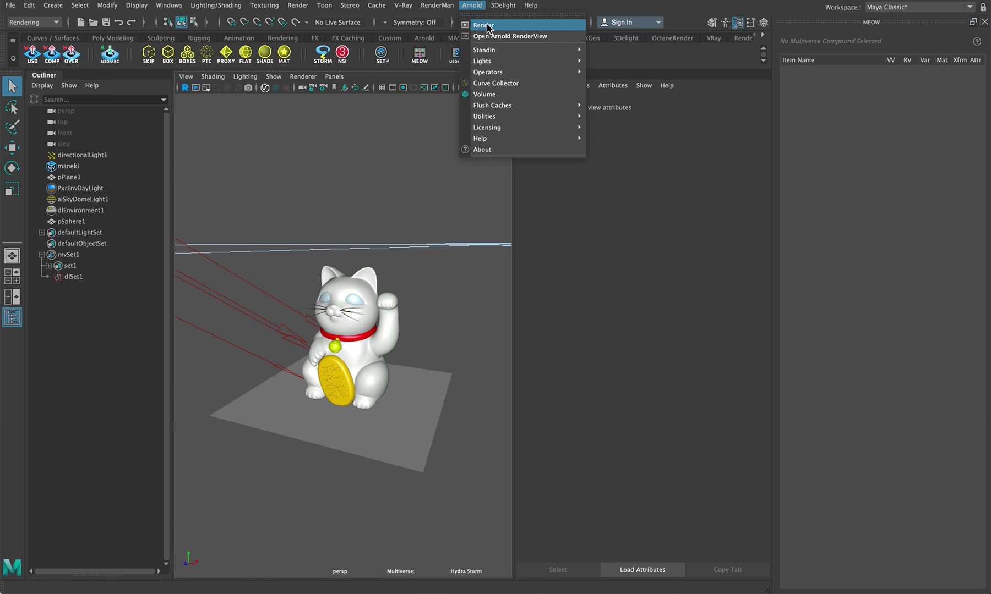
click(63, 253)
click(66, 254)
double_click(636, 187)
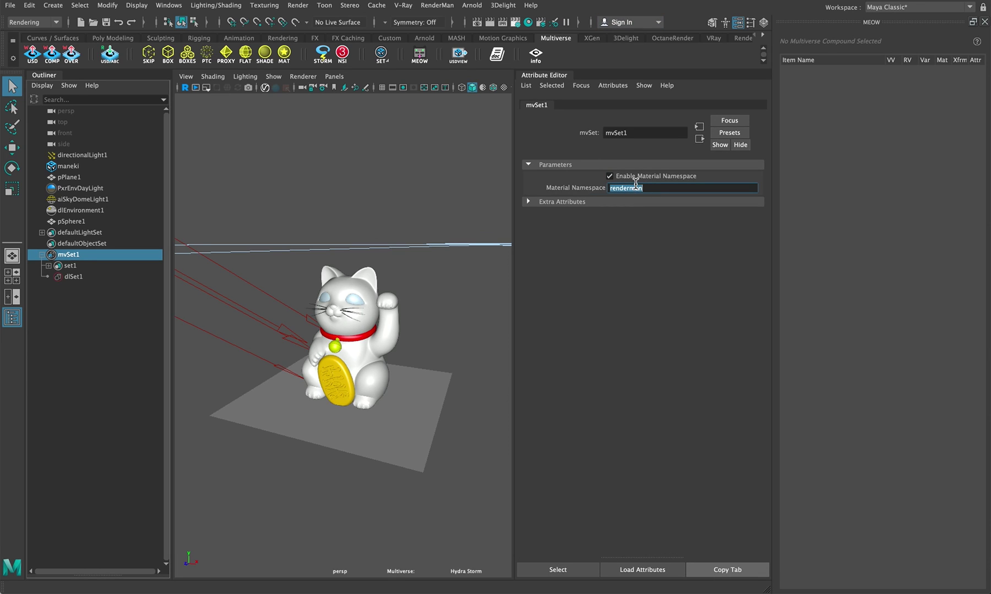
text(arnold)
key(Return)
- Render the textured cat in the Arnold RenderView, stop and close it, then select the maneki asset
click(471, 6)
click(487, 36)
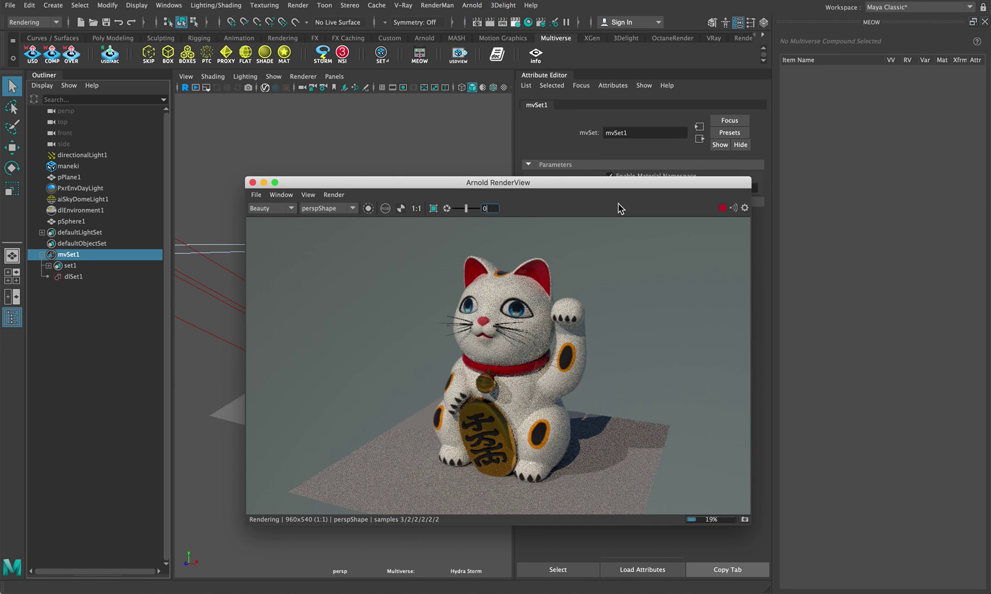
click(721, 208)
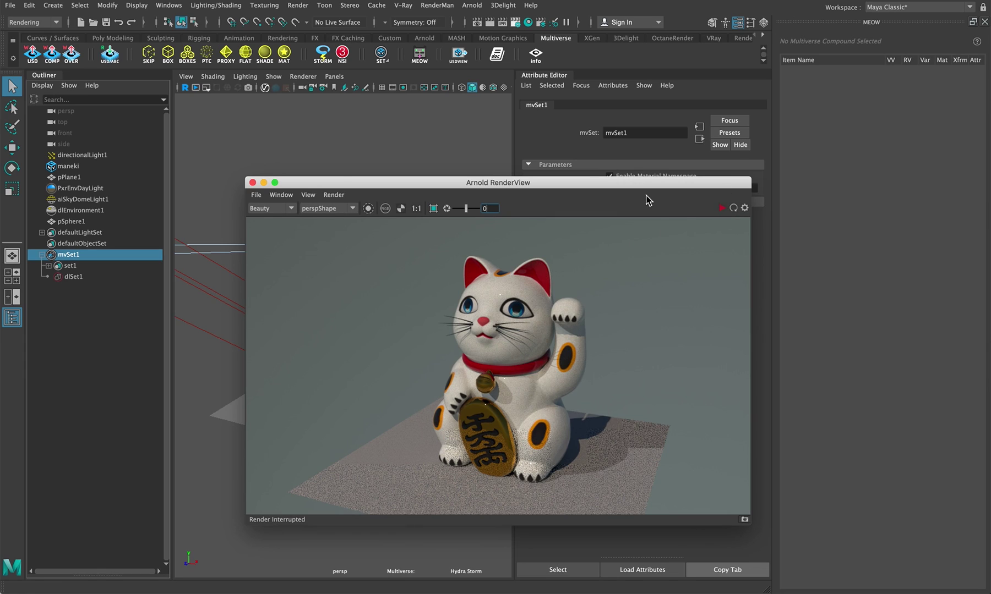
click(253, 183)
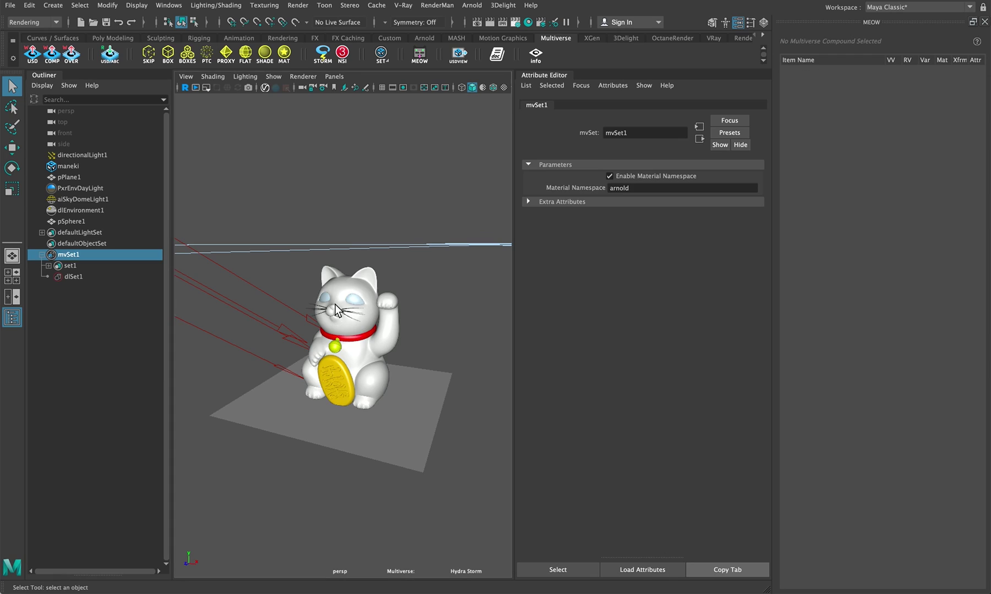
click(352, 357)
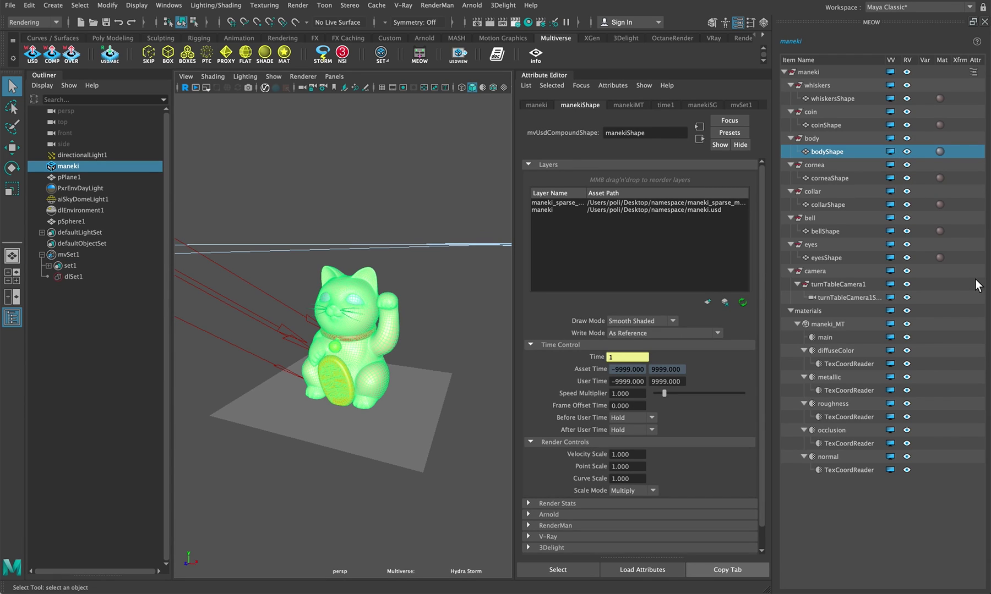